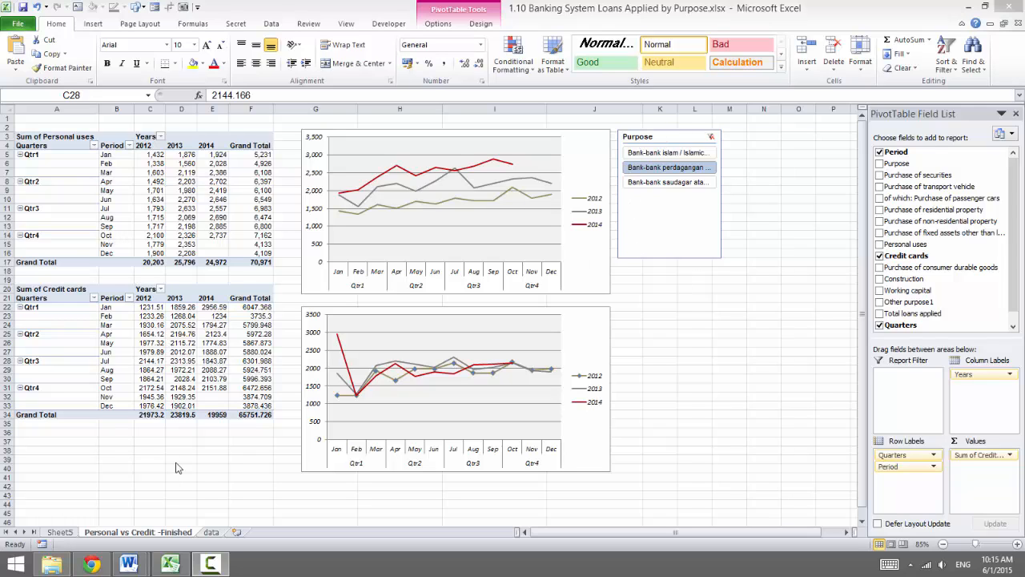
Duplicate the "Personal vs Credit -Finished" worksheet, placing the copy just before the data sheet
left_click(157, 534)
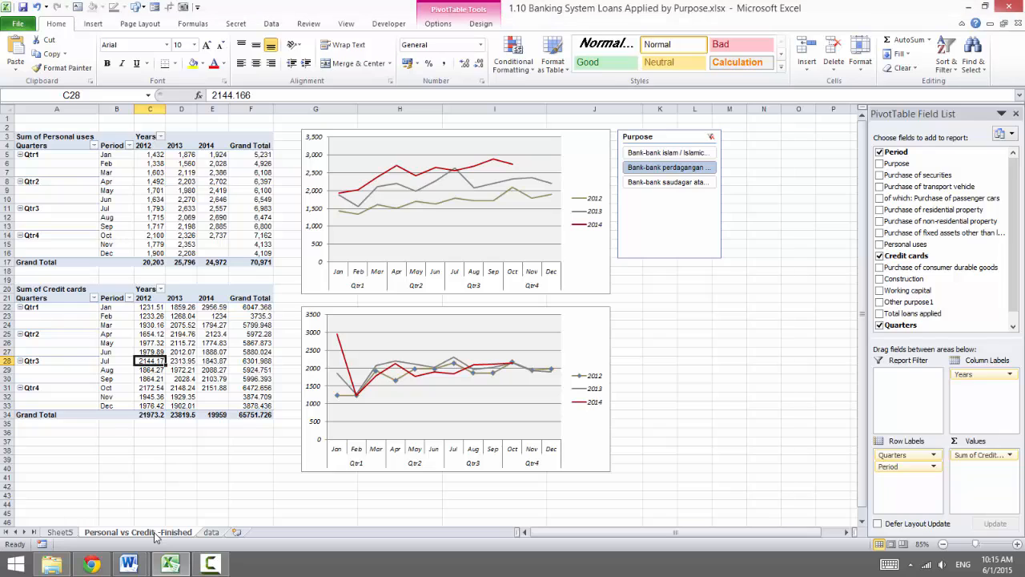
left_click(186, 479)
left_click_drag(207, 535, 208, 535)
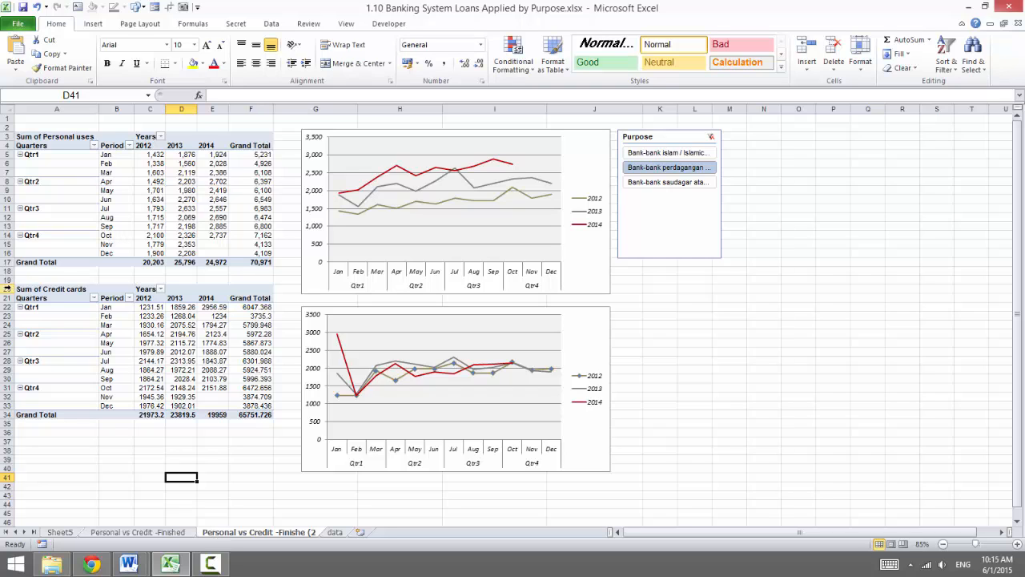
Select the entire Credit cards pivot table on the copied sheet and clear all of it
left_click(54, 298)
left_click(94, 342)
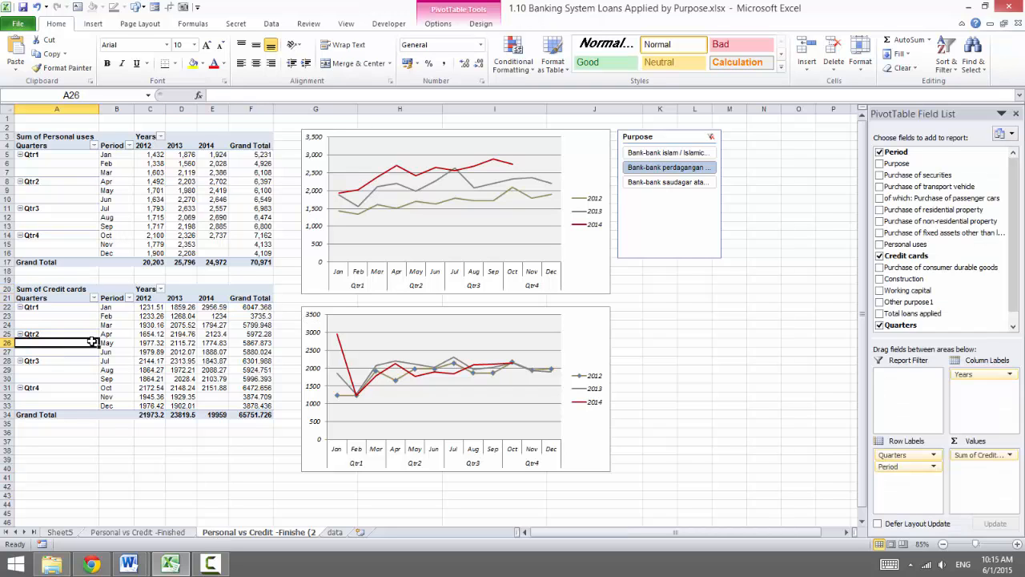
key("ctrl+a")
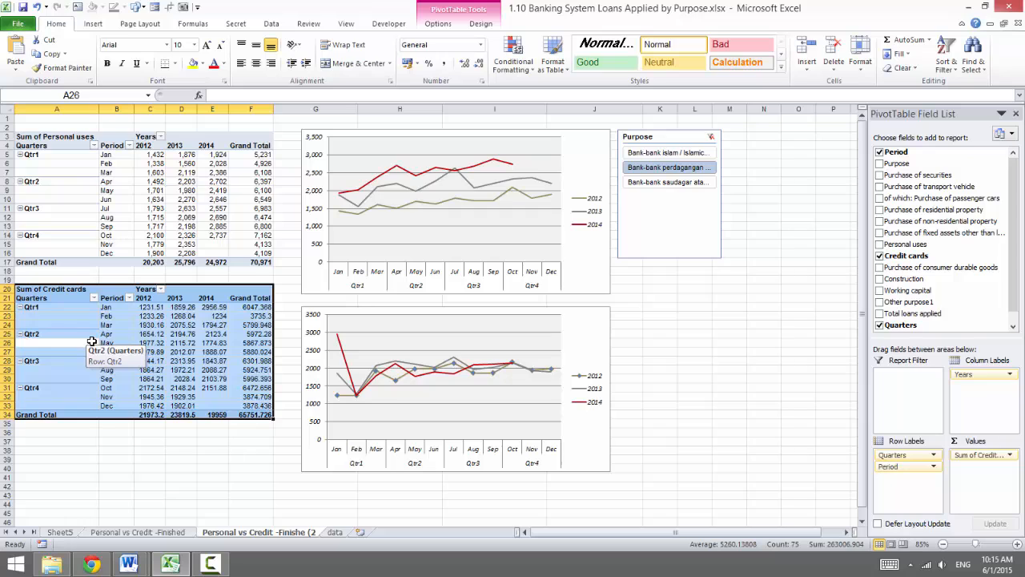
left_click(906, 69)
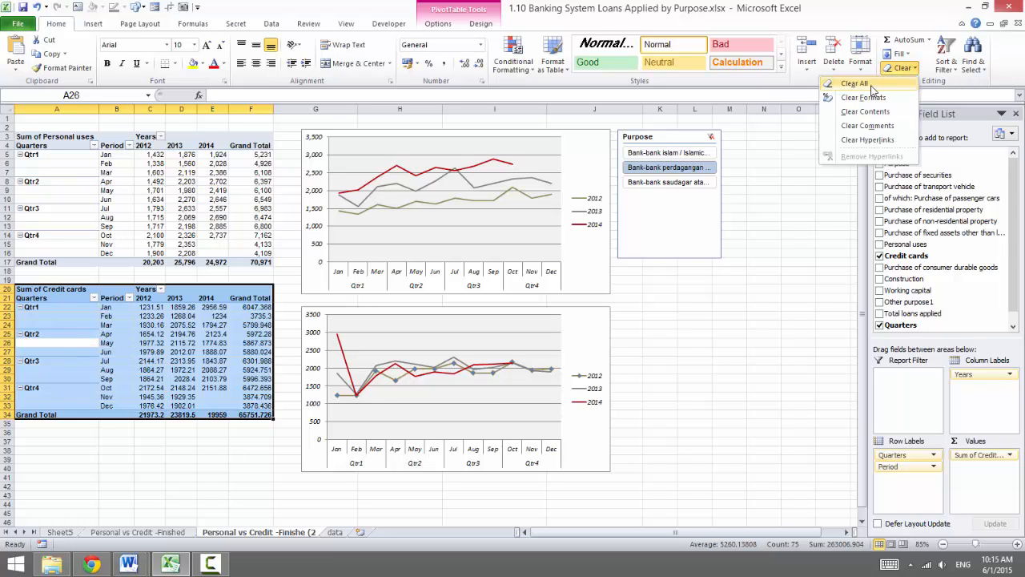
left_click(725, 4)
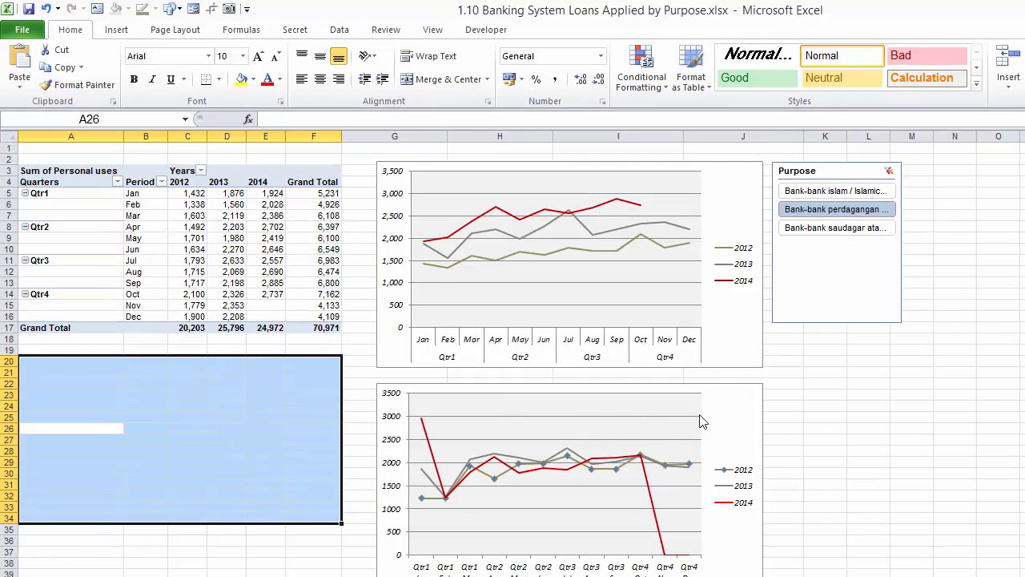
Delete the Credit cards chart, the Personal uses chart and the Purpose slicer from the copied sheet
left_click(718, 394)
key("Delete")
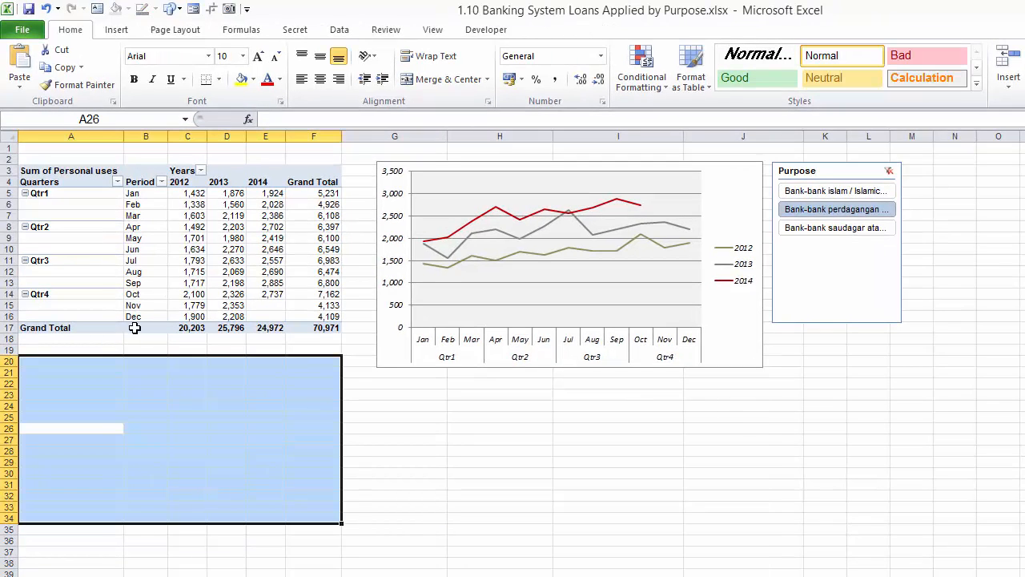
left_click(112, 226)
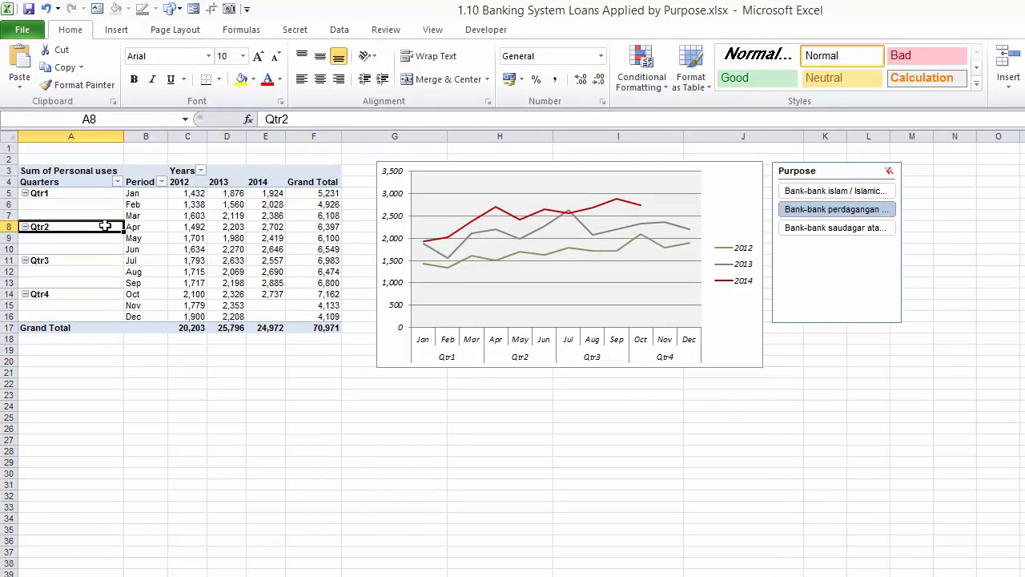
left_click(756, 208)
key("Delete")
left_click(807, 180)
key("Delete")
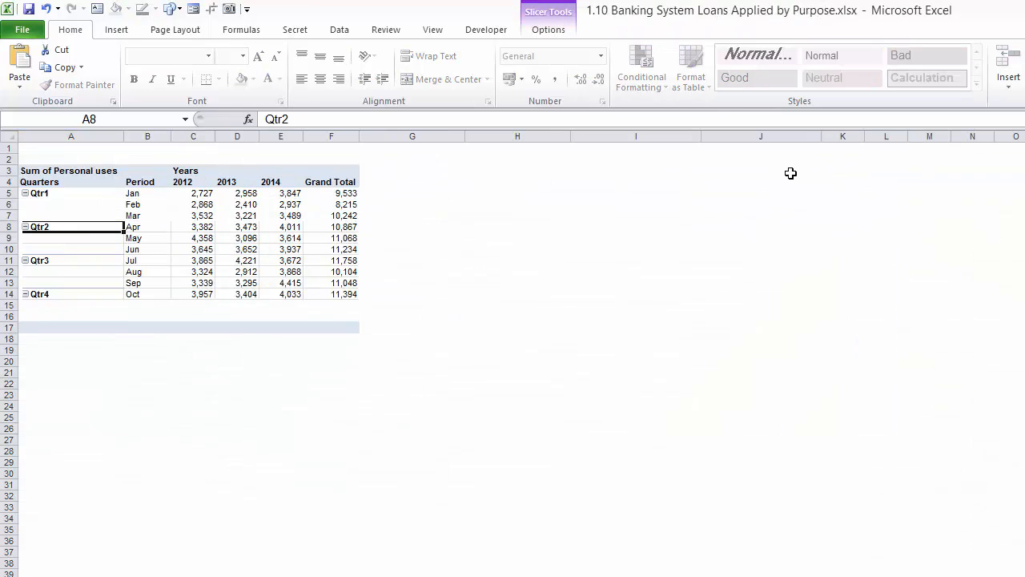
Insert a basic line PivotChart from the Personal uses pivot table and place it beside the table, near its top edge
left_click(97, 204)
scroll(93, 258, "up", 3)
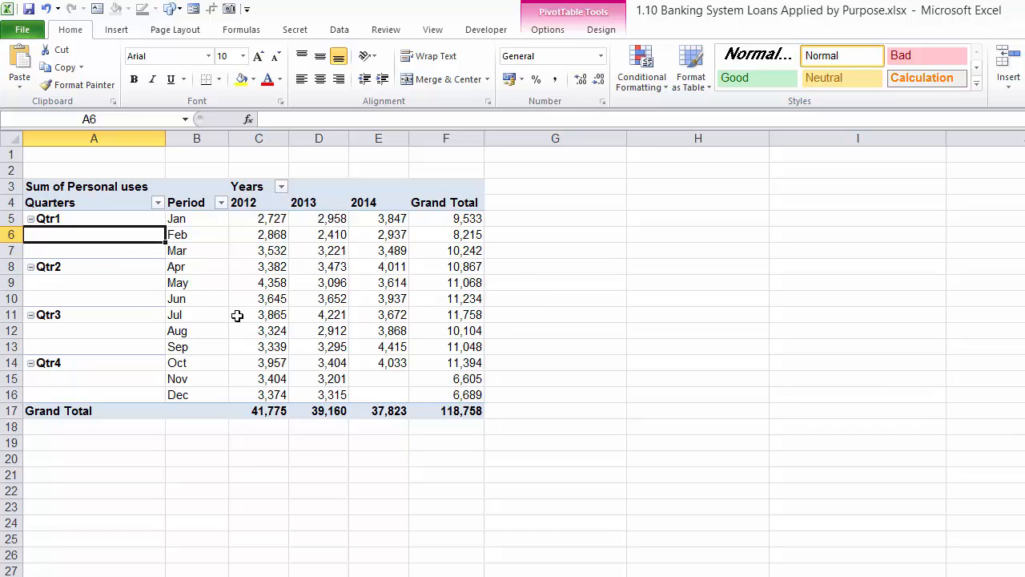
mouse_move(238, 314)
mouse_move(251, 295)
scroll(295, 305, "down", 1)
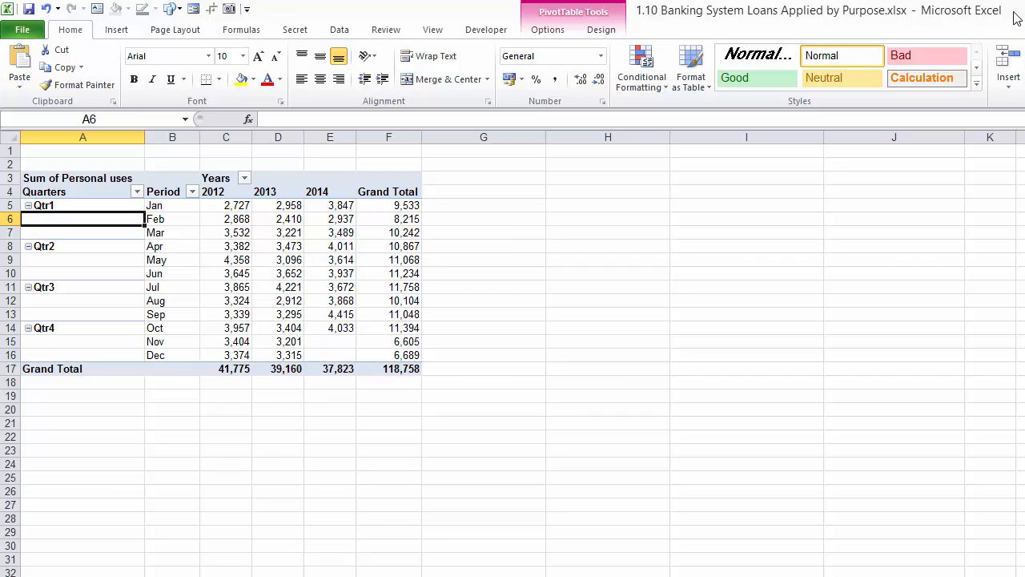
left_click(549, 29)
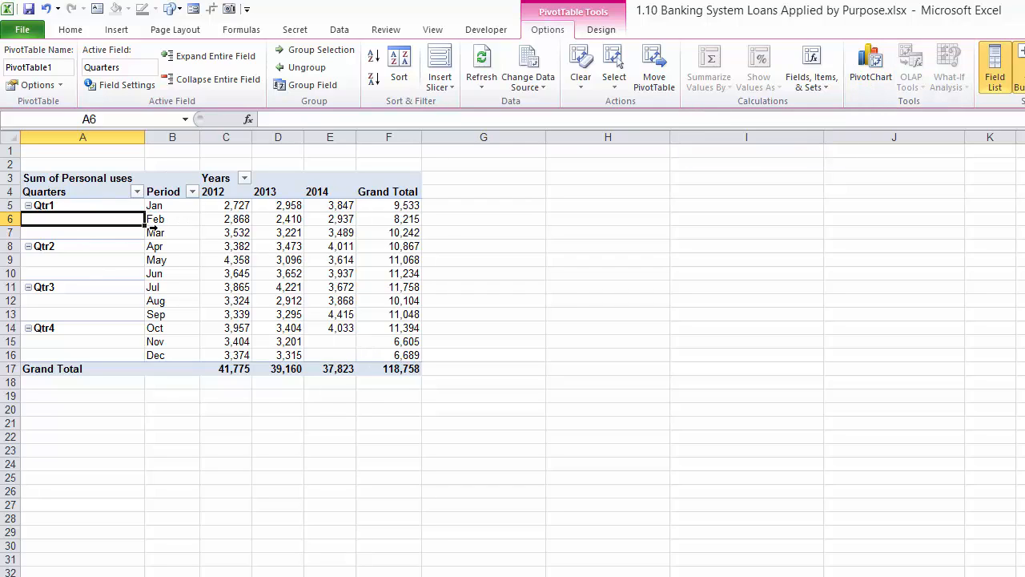
left_click(885, 80)
left_click(545, 385)
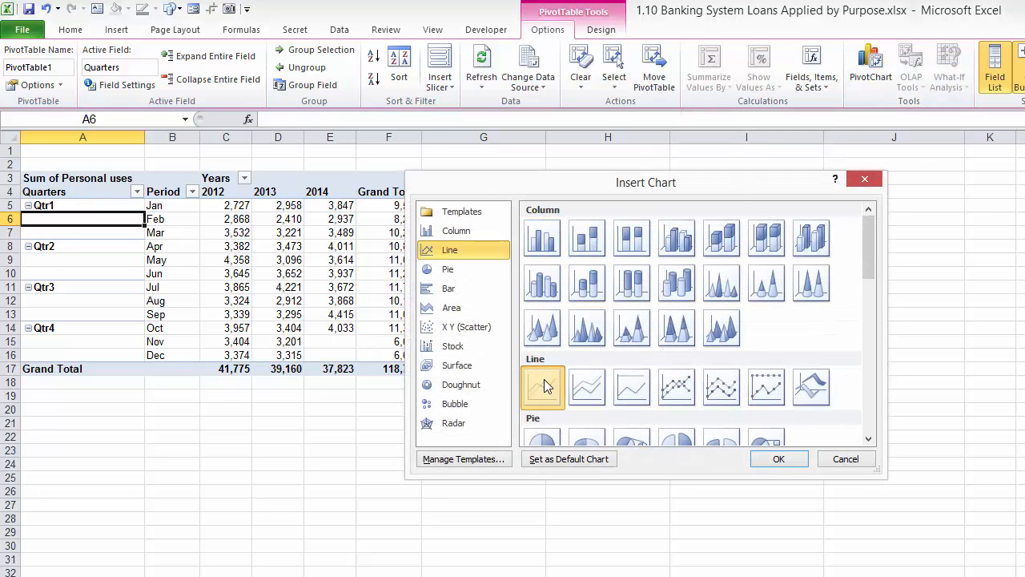
left_click(777, 459)
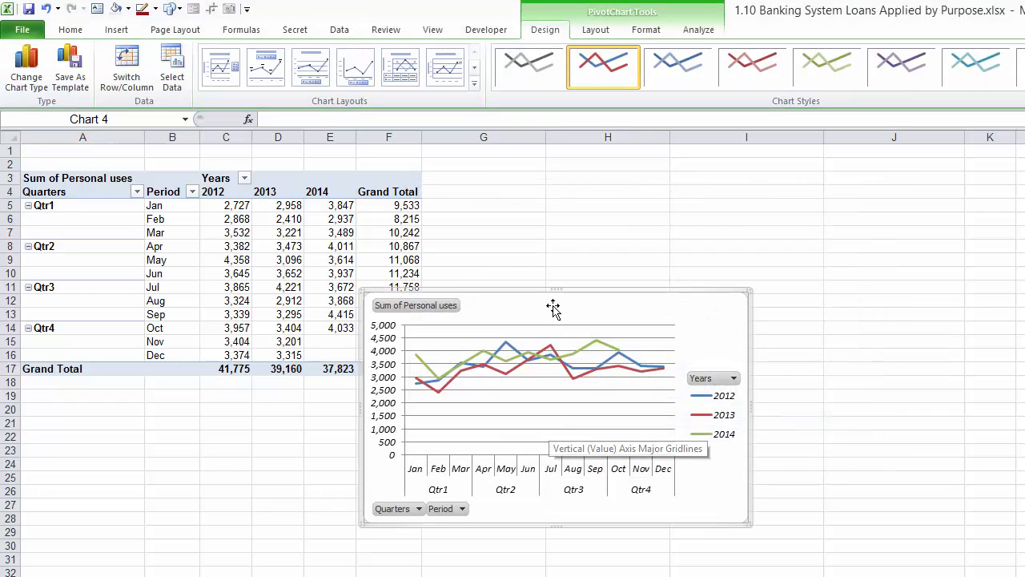
left_click_drag(556, 298, 635, 183)
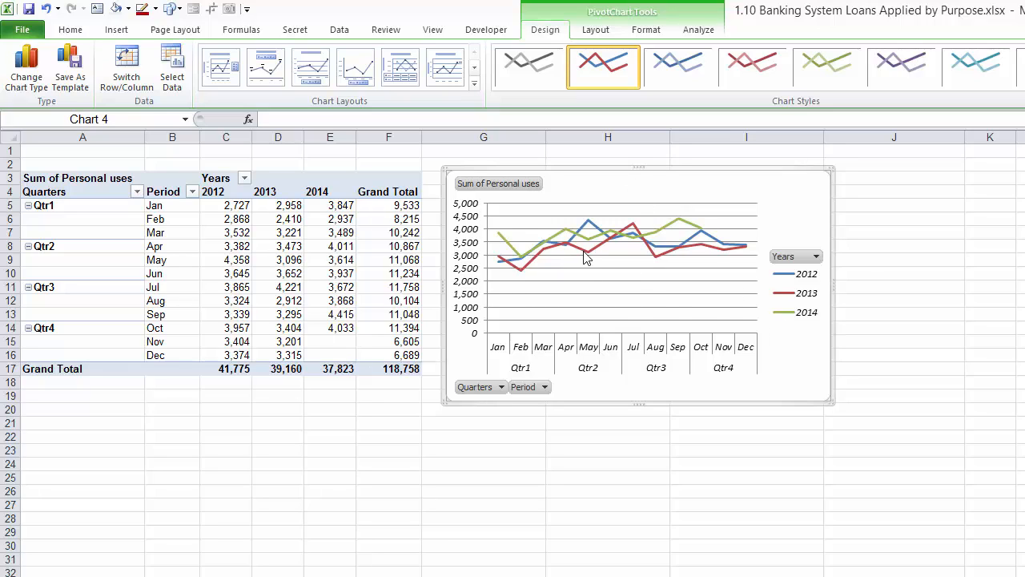
Recolour the 2014 series line in the PivotChart to dark red
mouse_move(586, 257)
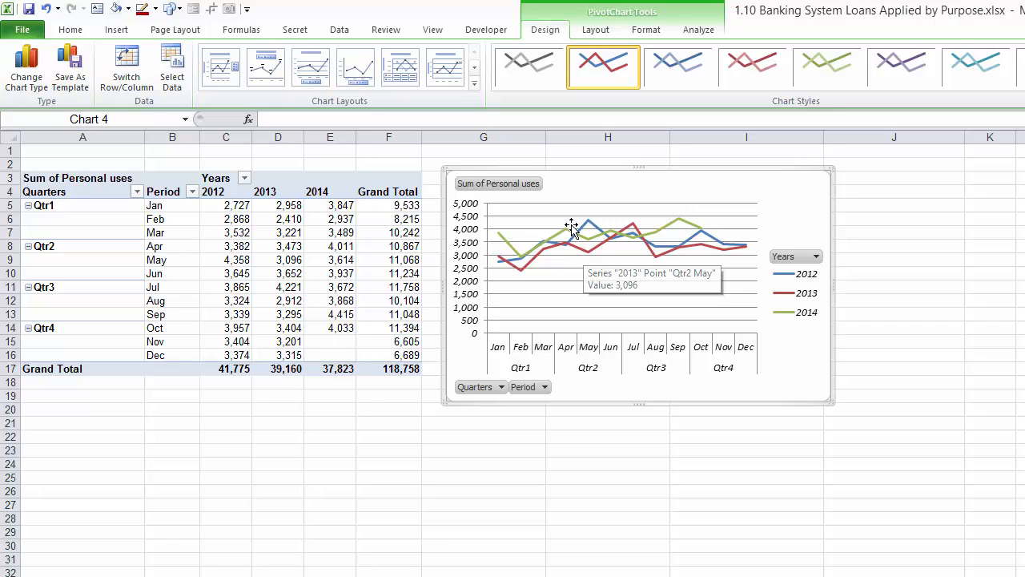
mouse_move(565, 237)
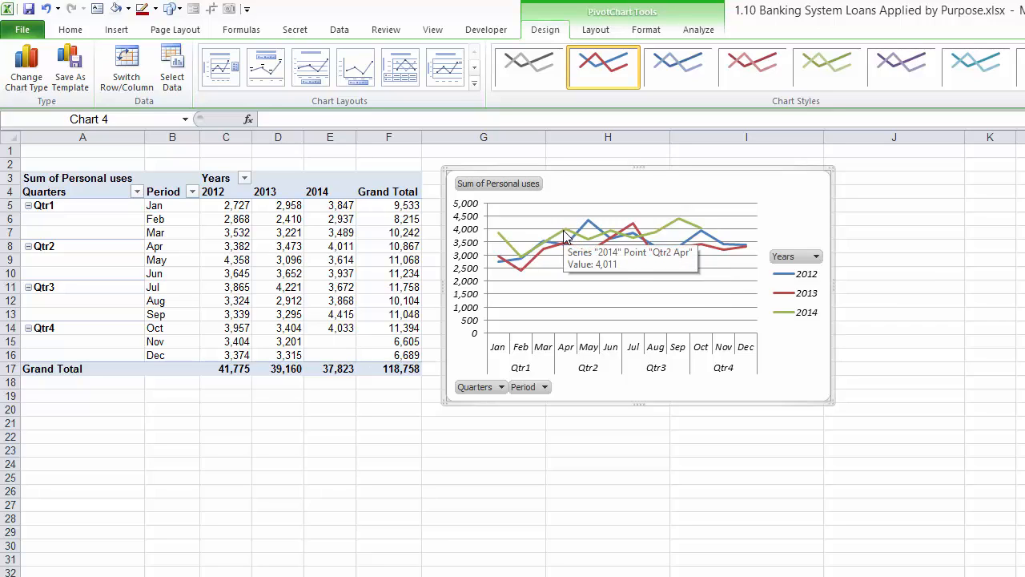
left_click(565, 237)
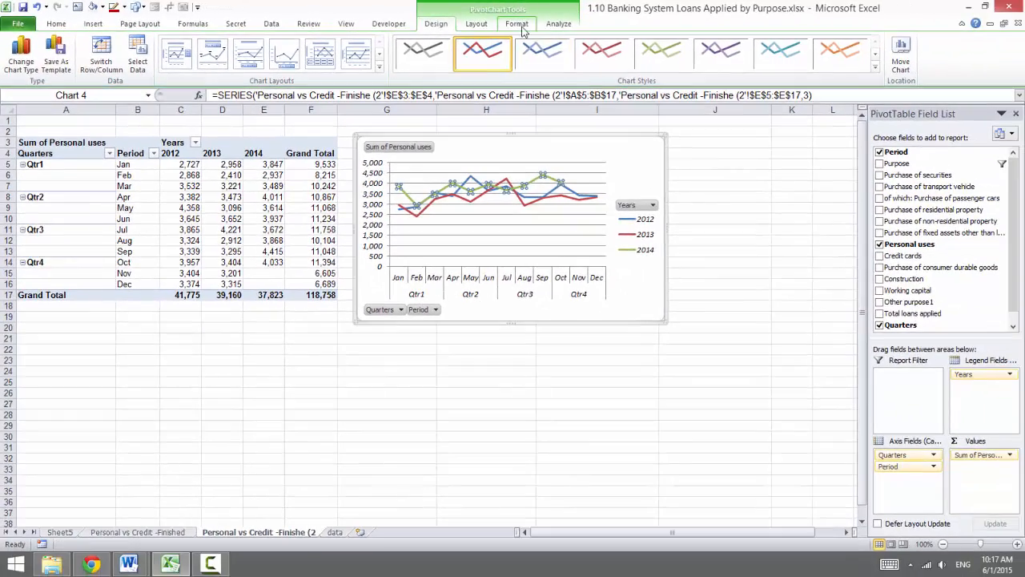
left_click(518, 24)
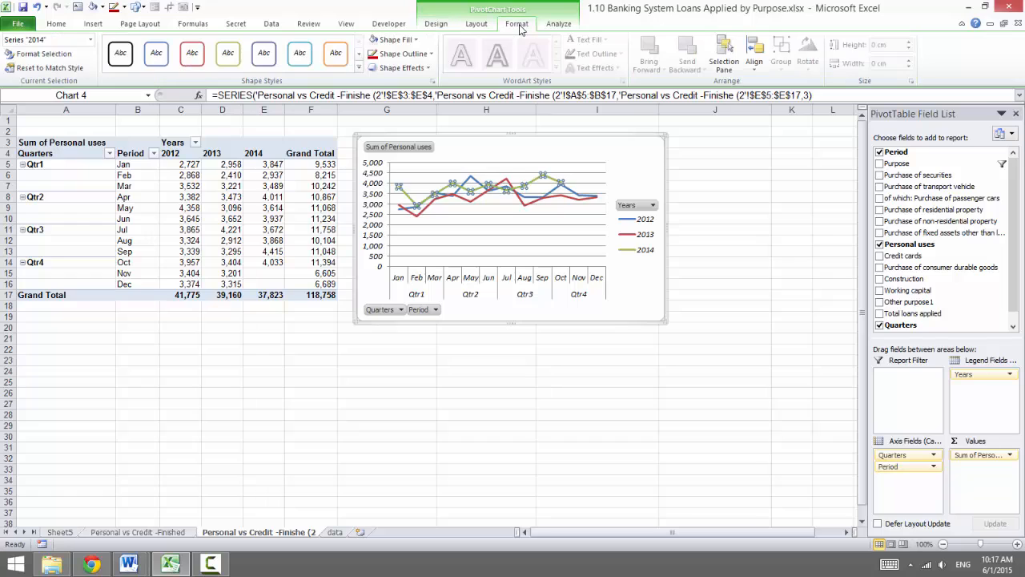
left_click(399, 54)
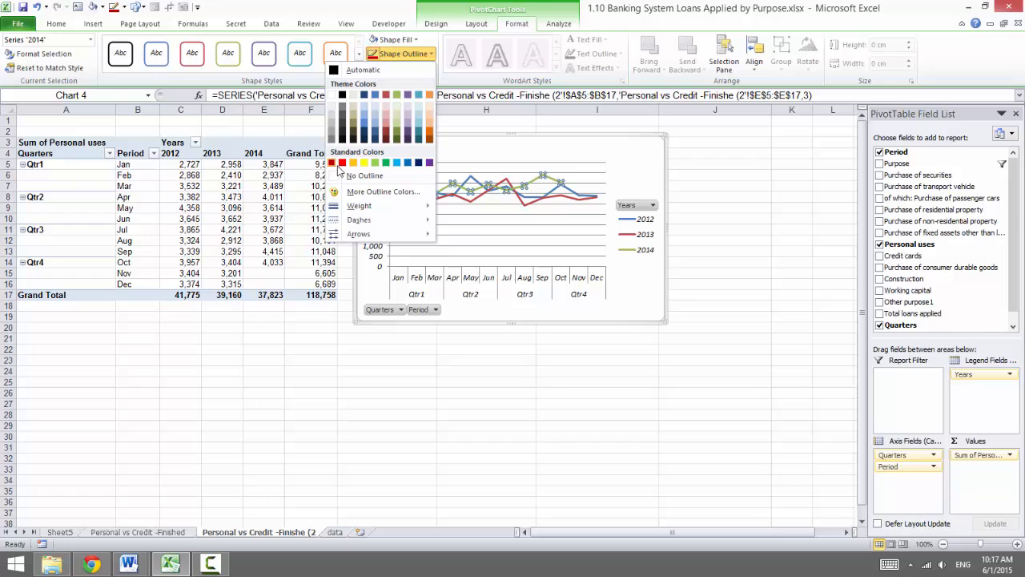
left_click(454, 189)
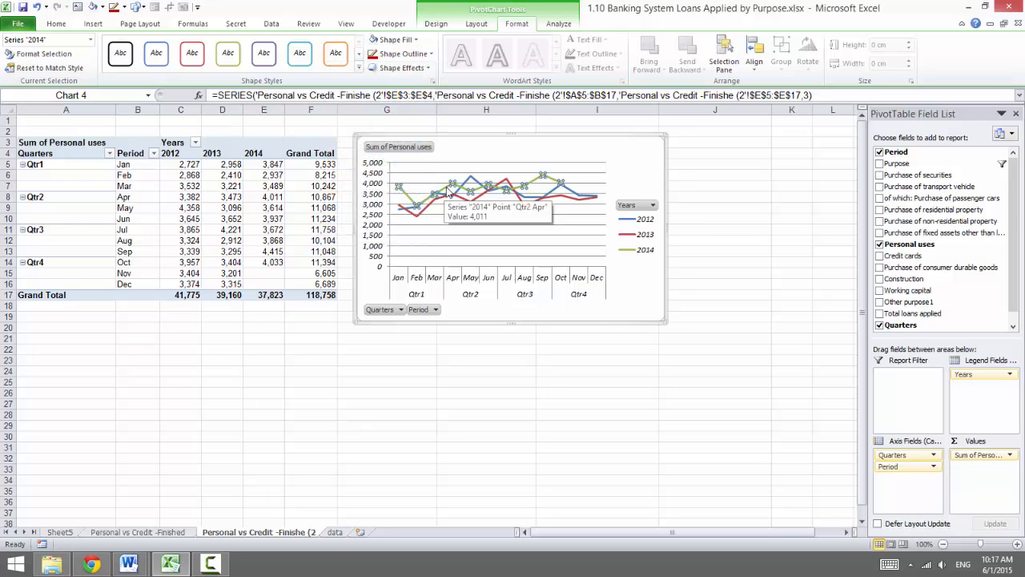
left_click(374, 54)
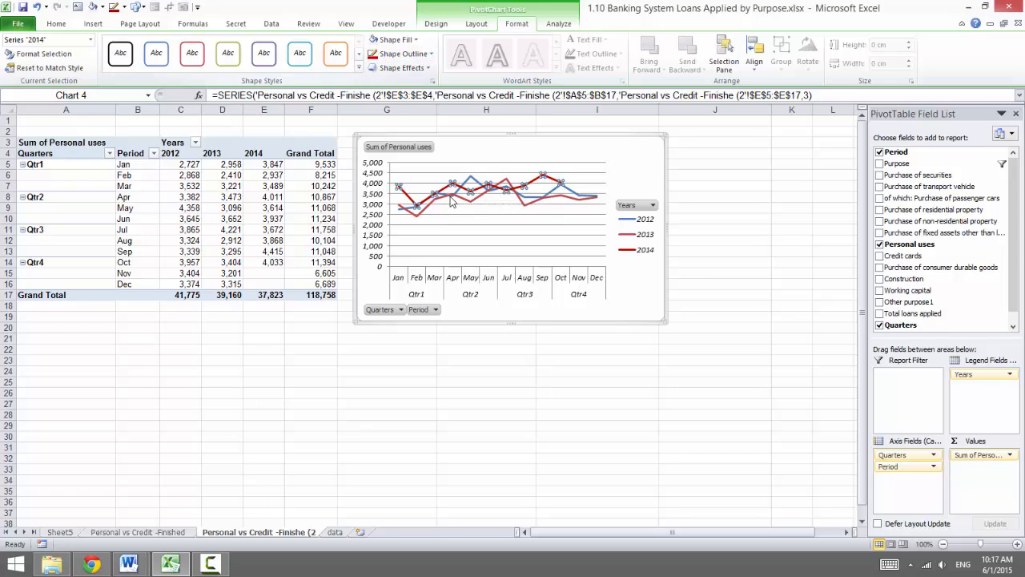
Recolour the 2013 series line to Black, Text 1, Lighter 25%
left_click(452, 198)
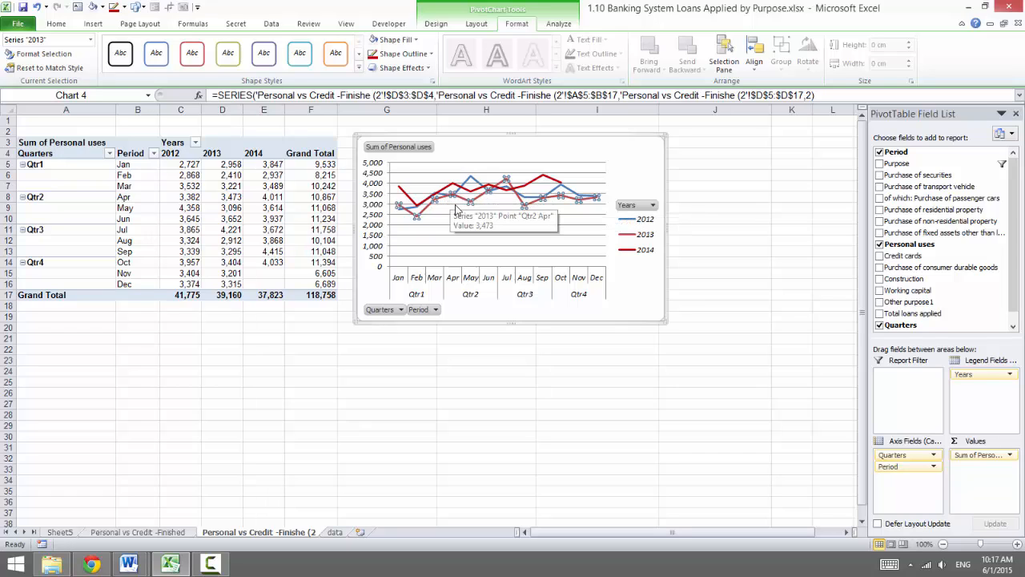
mouse_move(464, 203)
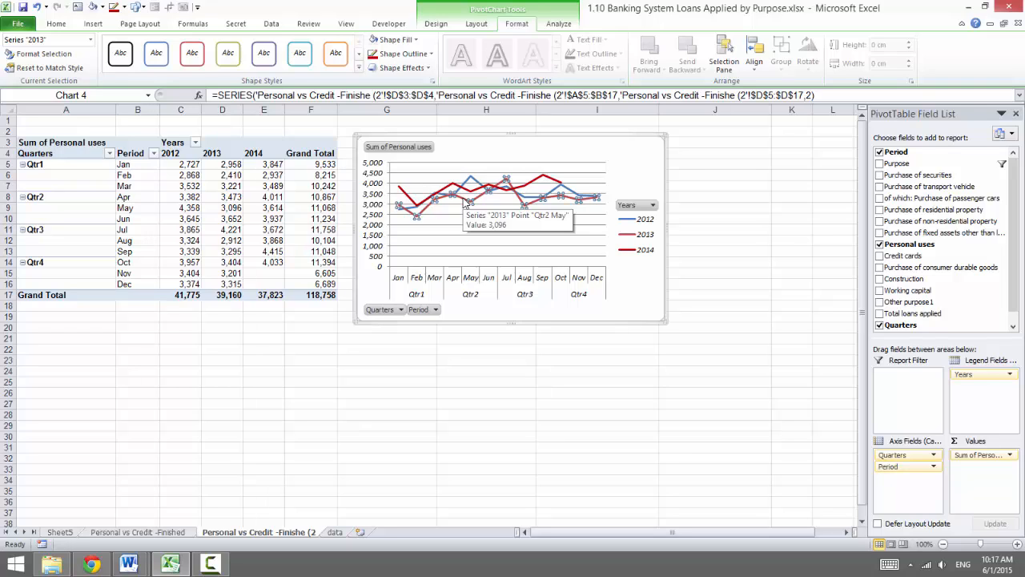
left_click(401, 54)
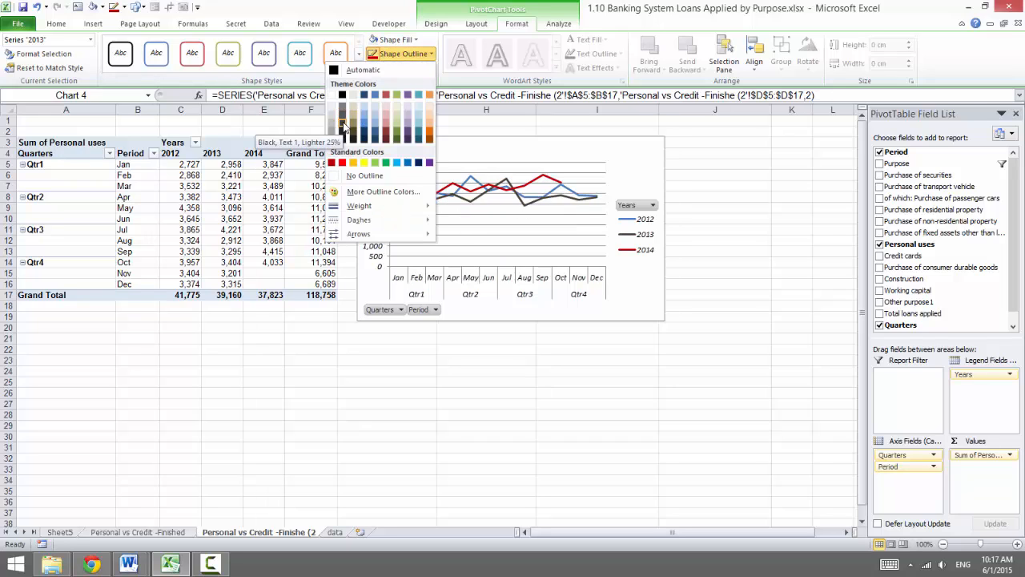
left_click(343, 124)
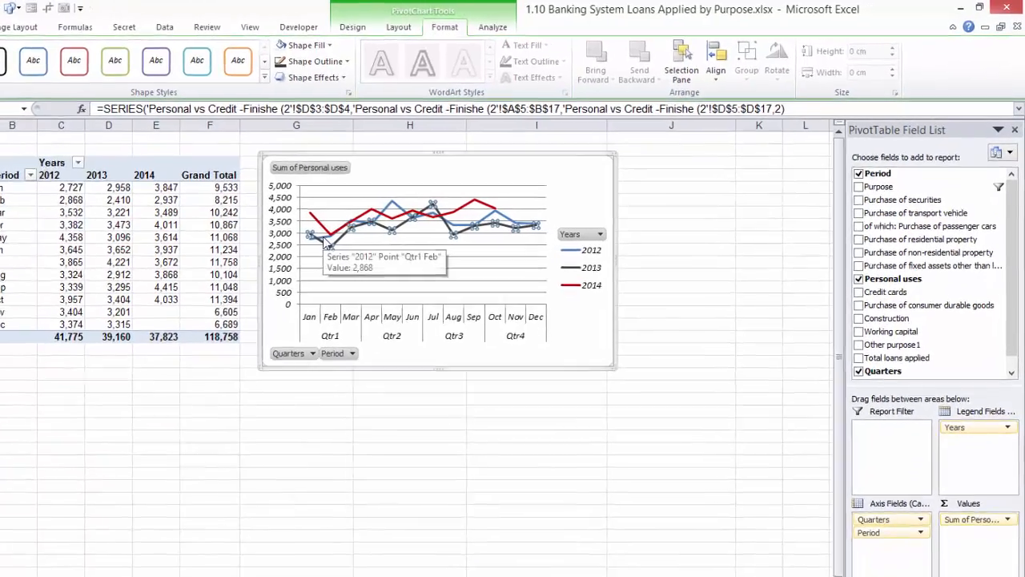
Recolour the 2012 series line to Tan, Background 2, Darker 50%, and deselect the chart
left_click(405, 211)
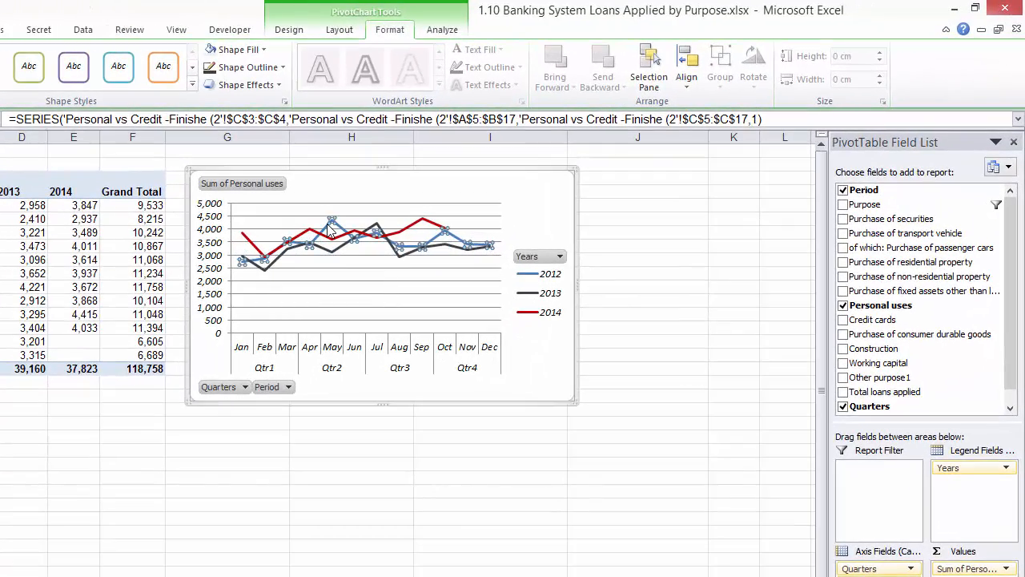
left_click(213, 68)
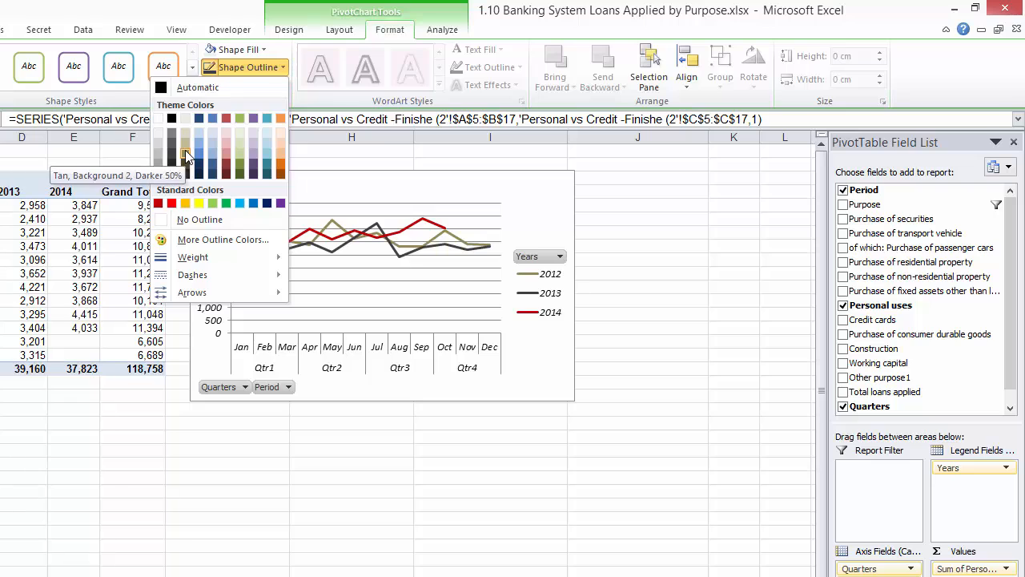
left_click(186, 155)
left_click(69, 394)
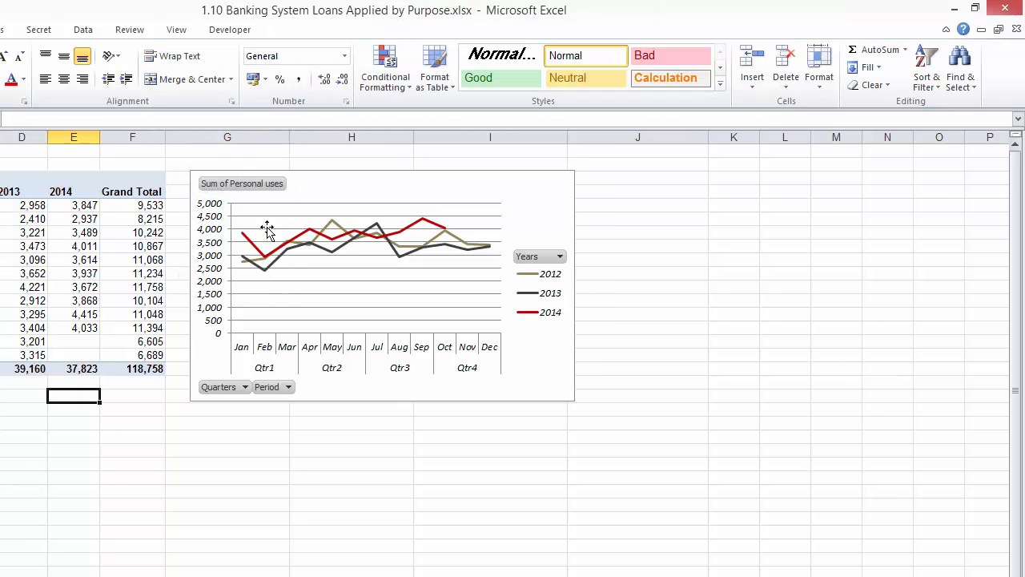
Fill the PivotChart's plot area with a light grey
mouse_move(244, 239)
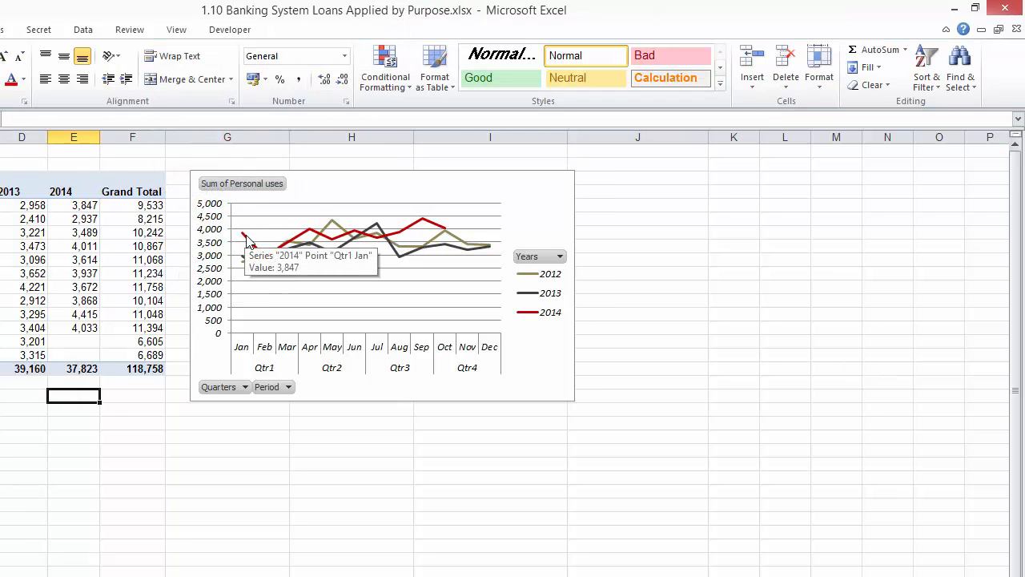
mouse_move(259, 260)
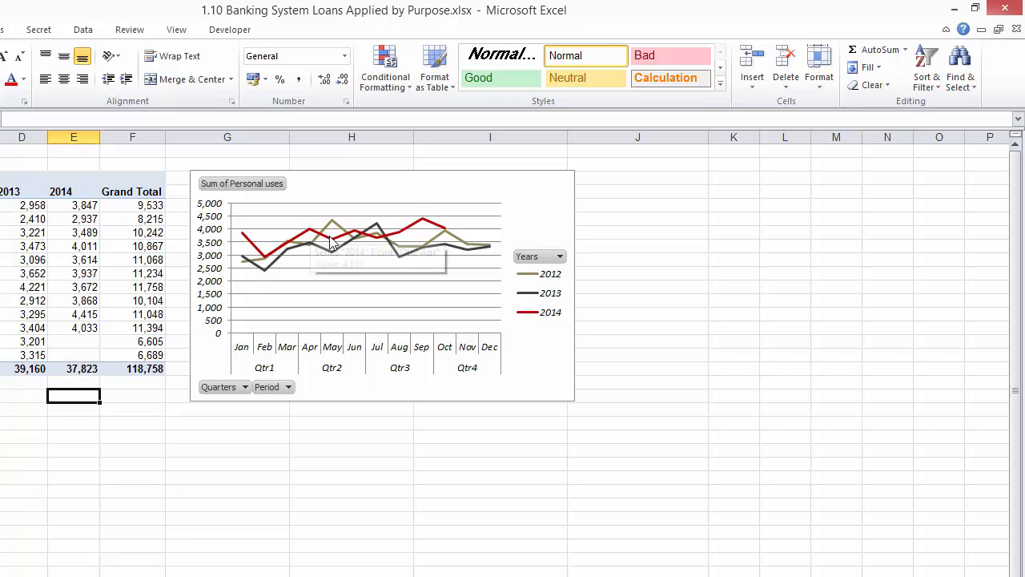
left_click(291, 290)
left_click(234, 50)
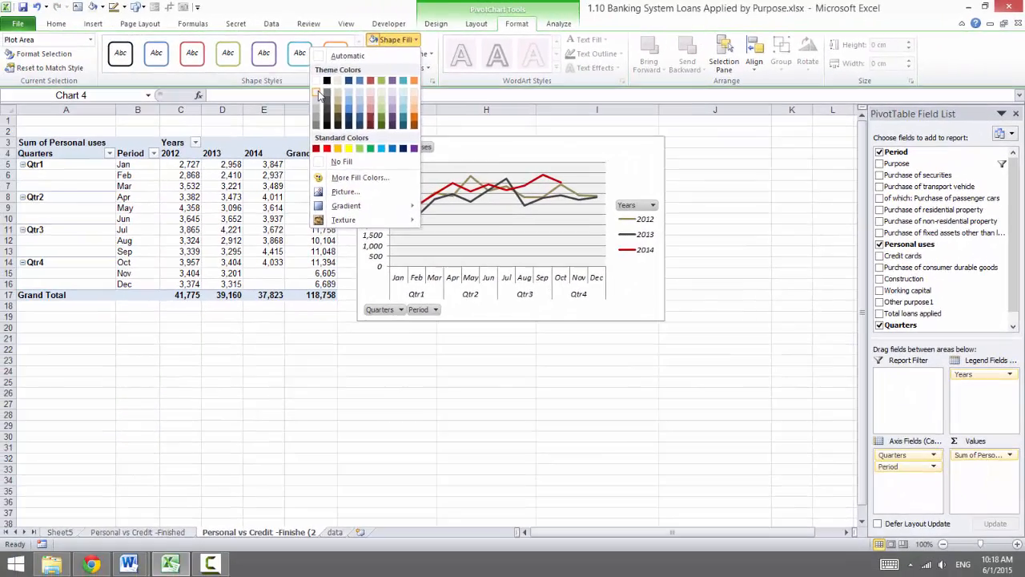
left_click(152, 114)
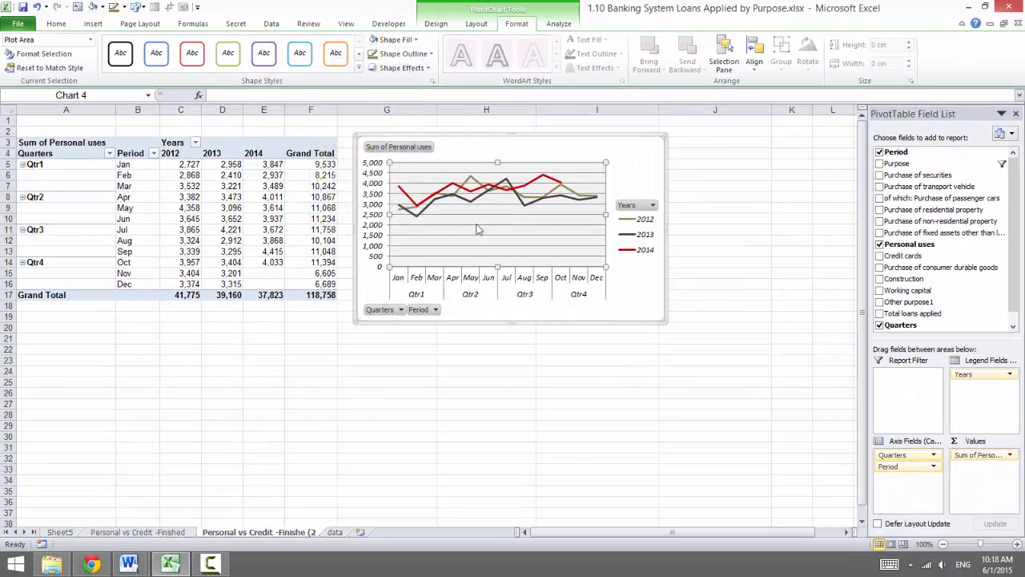
Hide all field buttons on the personal uses PivotChart
left_click(641, 298)
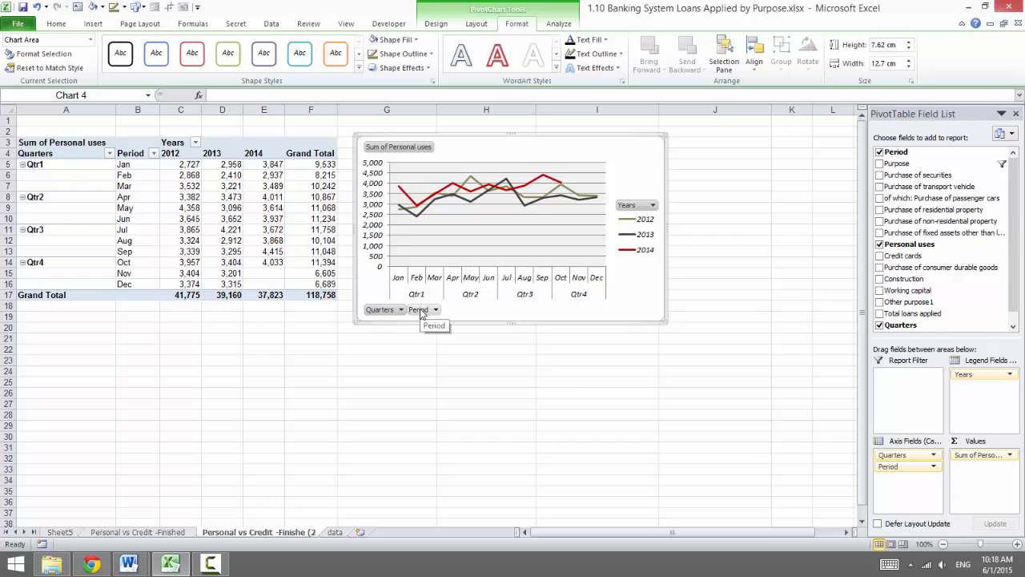
right_click(421, 312)
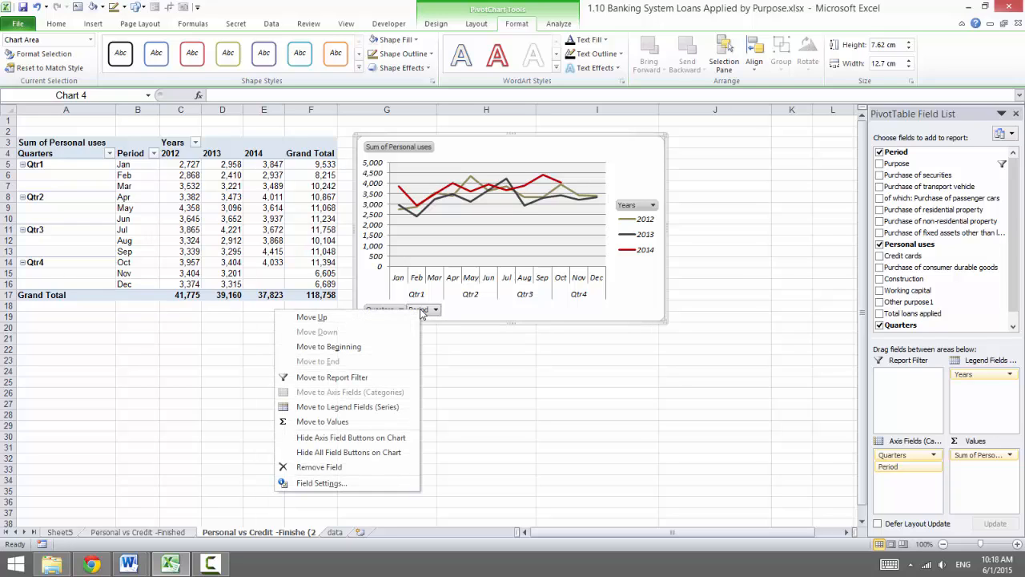
left_click(392, 453)
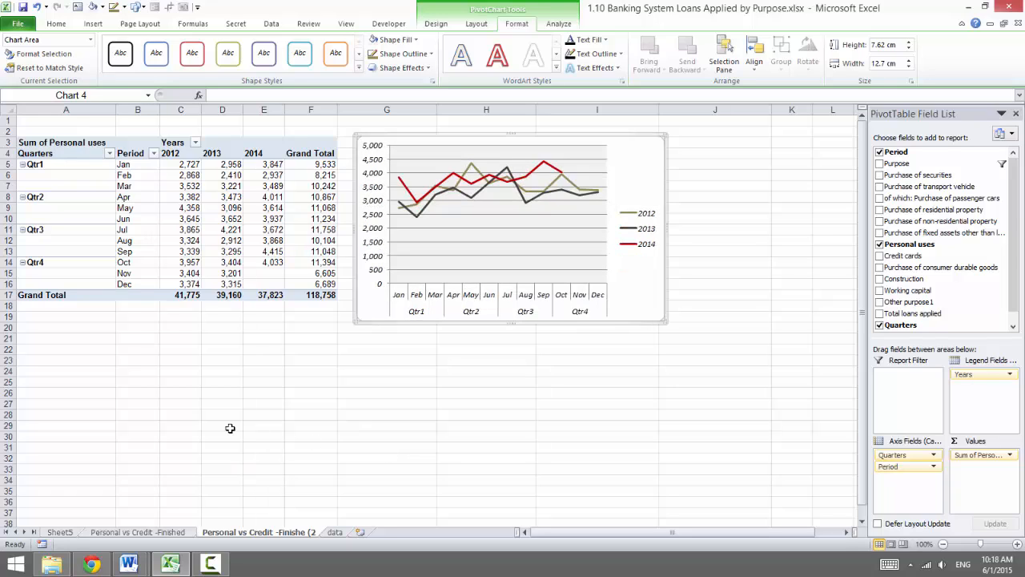
Set the legend position of the personal uses PivotChart to Bottom
right_click(644, 224)
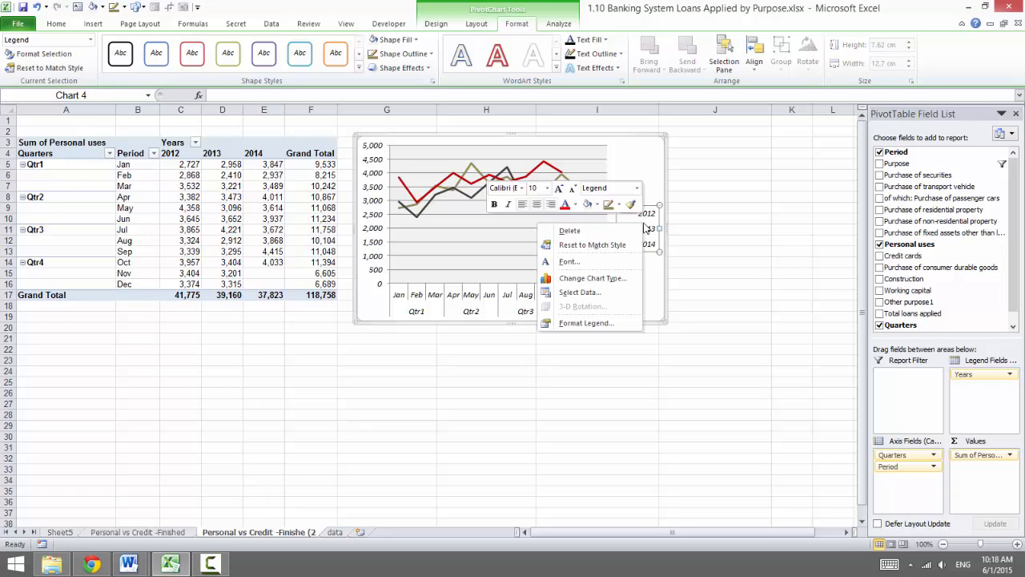
left_click(585, 322)
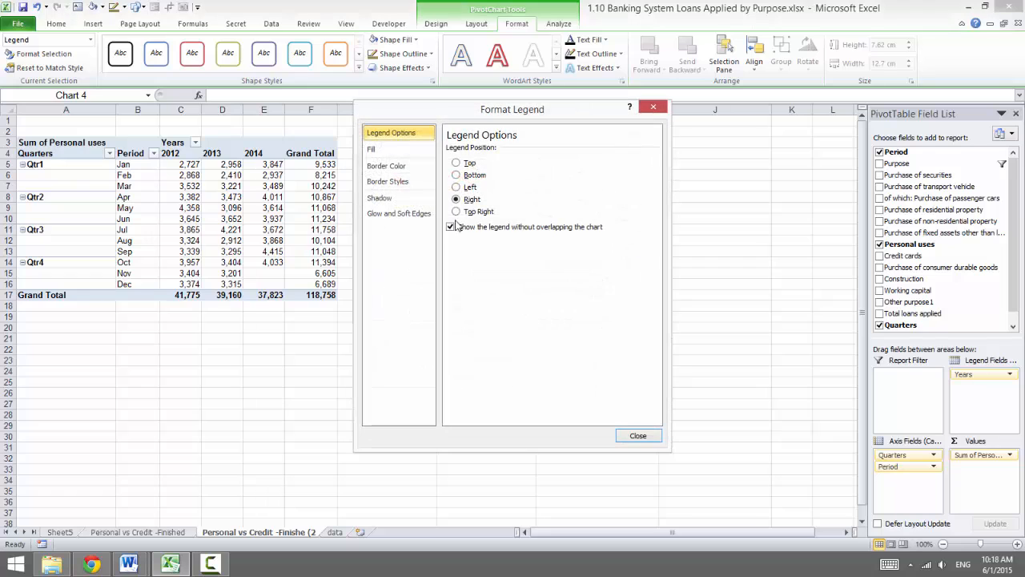
left_click(637, 436)
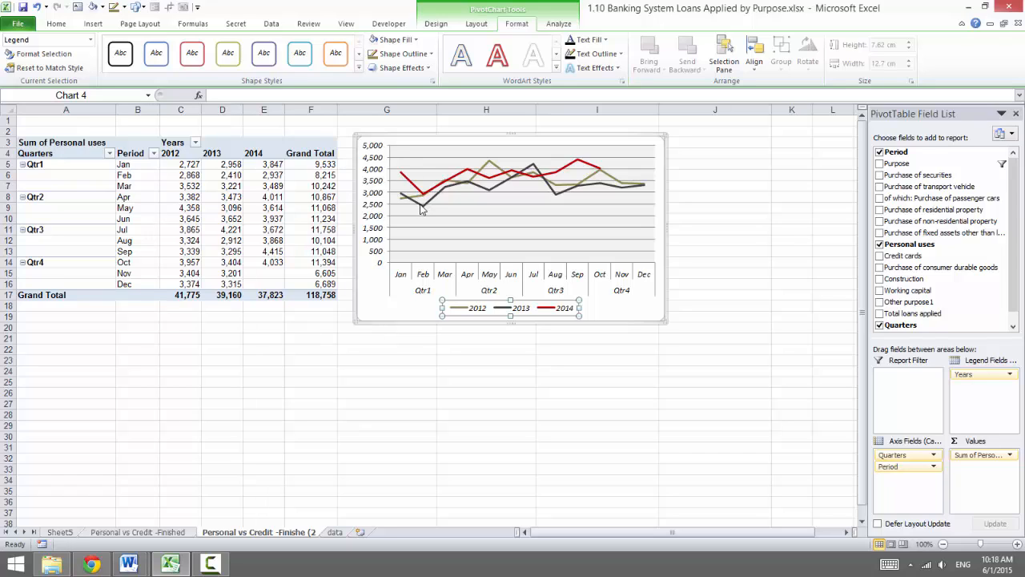
Copy the entire personal uses PivotTable and paste the copy below it starting at cell A23
mouse_move(471, 184)
mouse_move(415, 209)
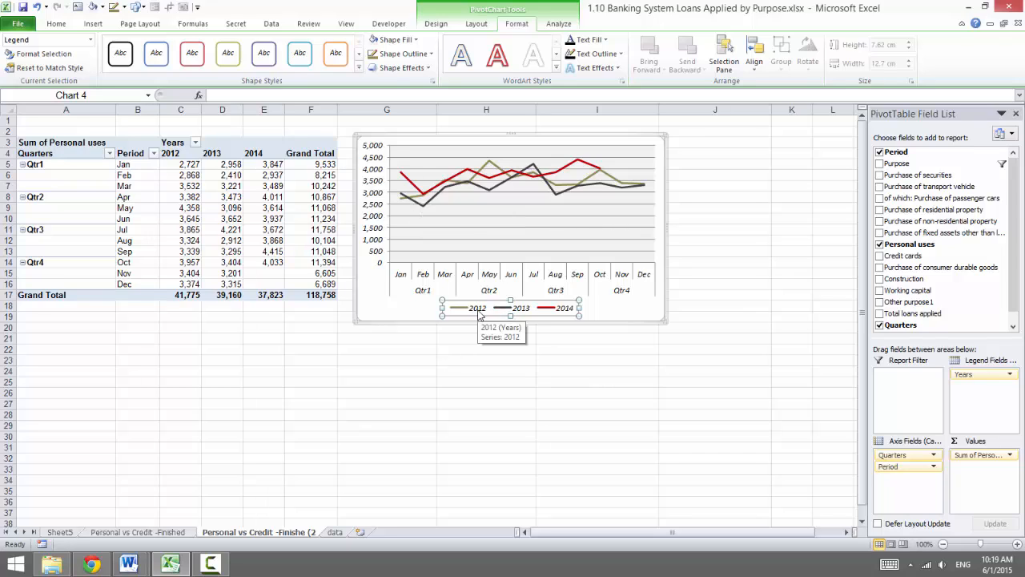
left_click(172, 220)
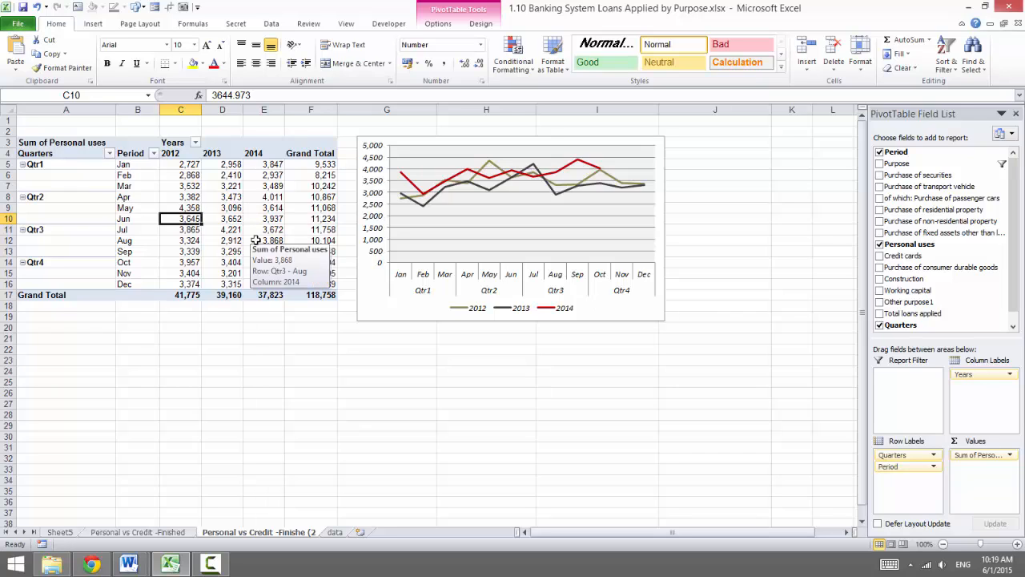
left_click(179, 198)
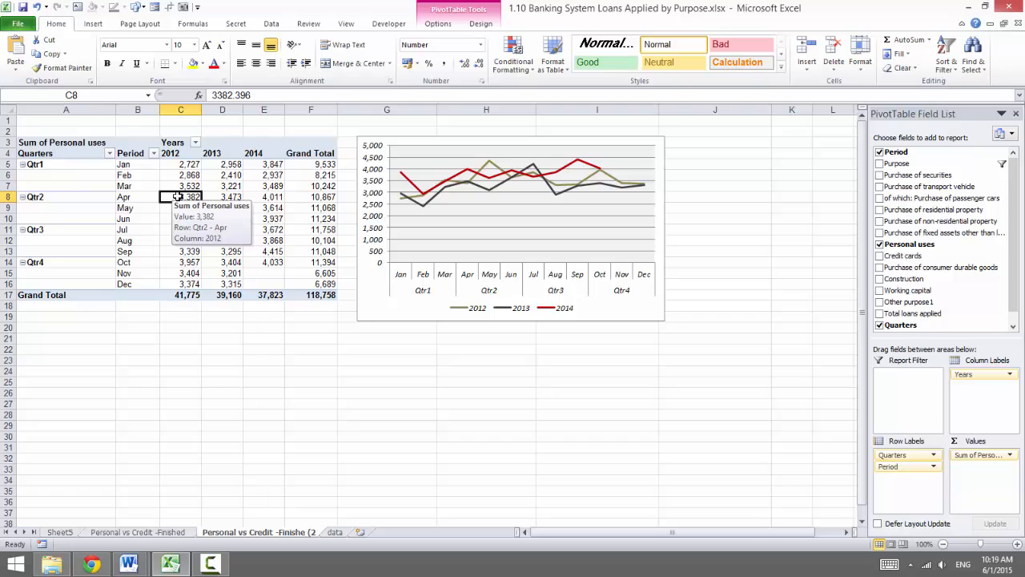
key("ctrl+a")
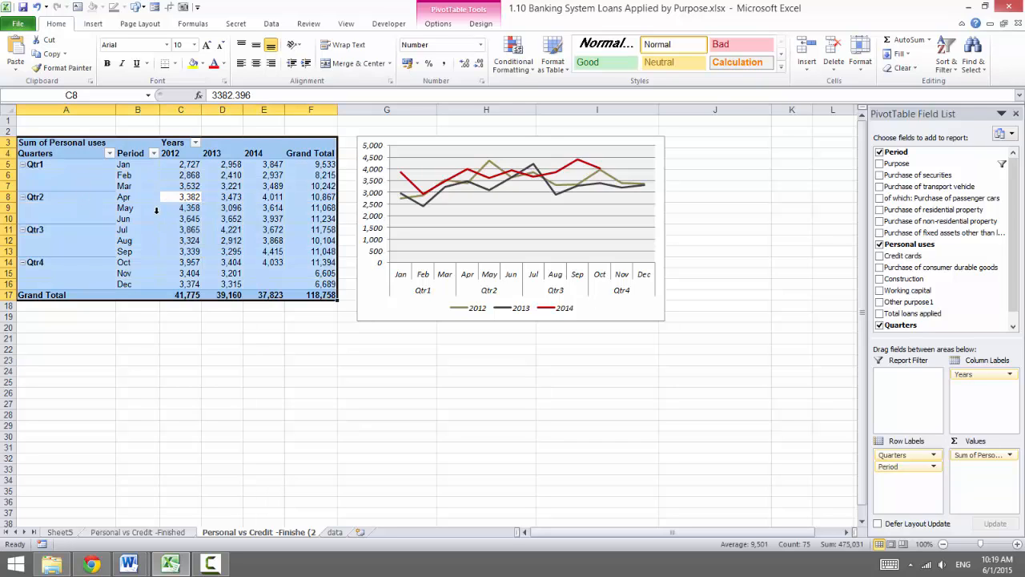
key("ctrl+c")
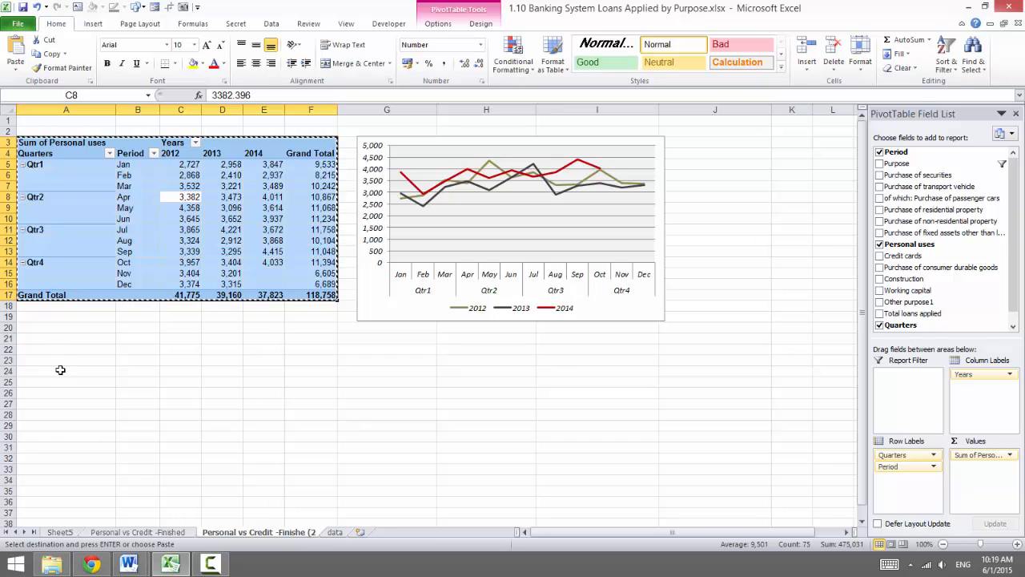
left_click(60, 365)
key("ctrl+v")
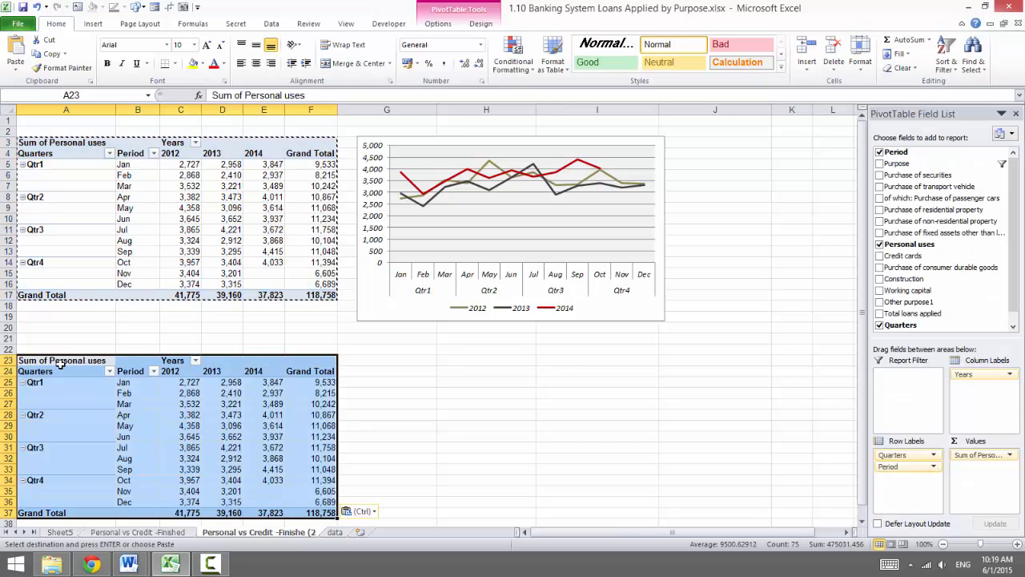
Replace the Personal uses value field with Credit cards in the copied PivotTable
left_click(181, 415)
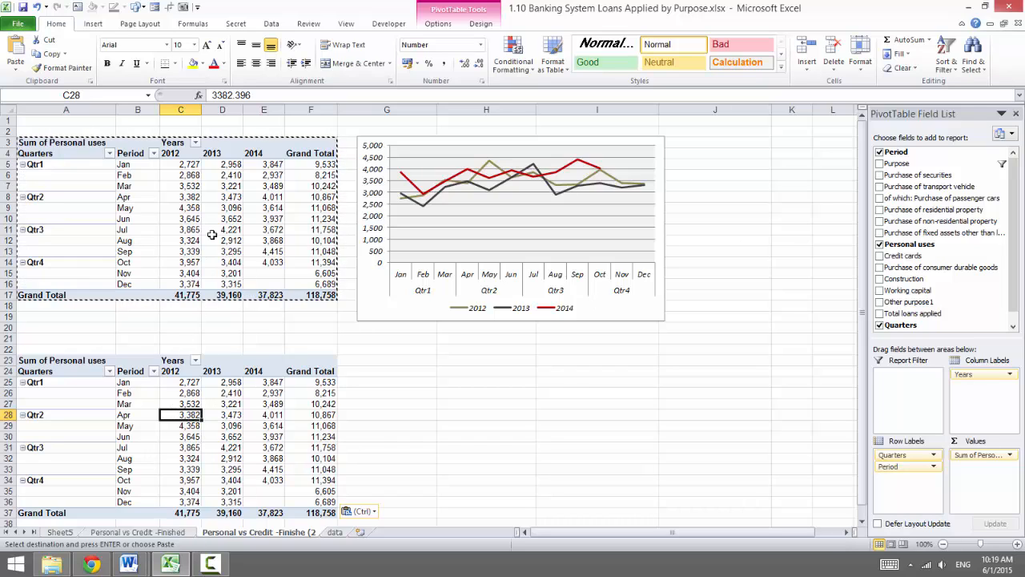
left_click(233, 430)
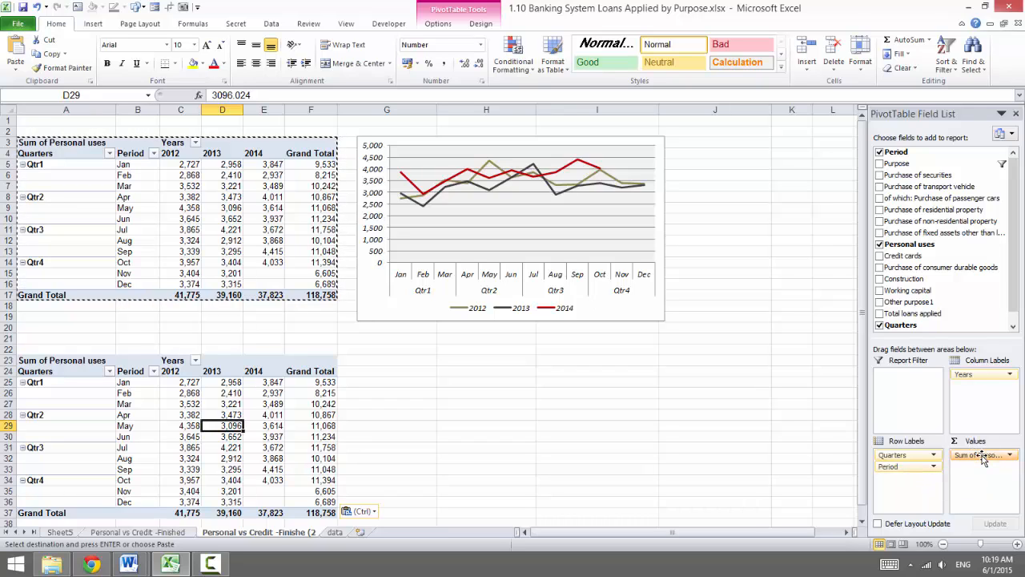
left_click_drag(984, 458, 813, 459)
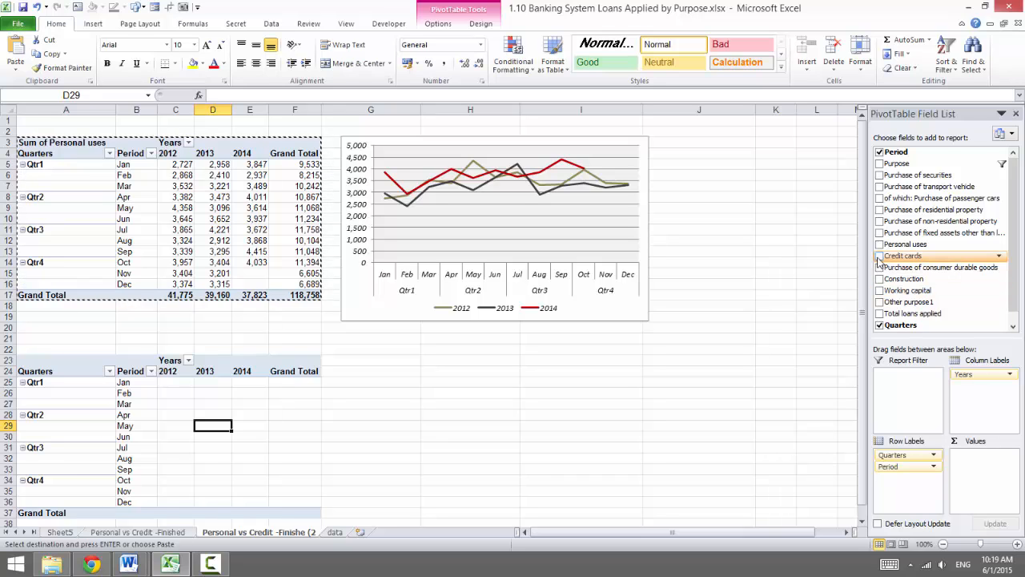
left_click(880, 256)
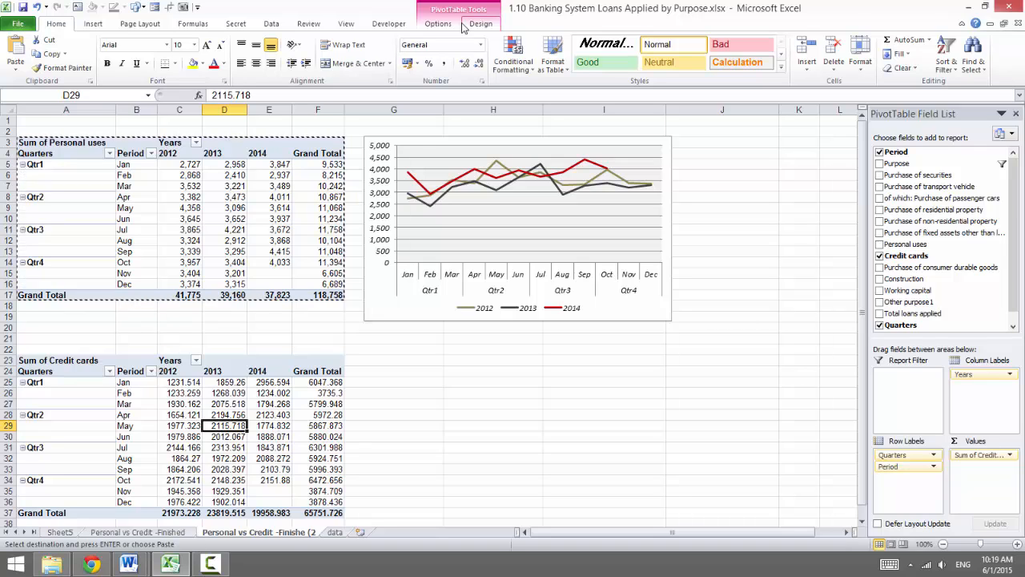
Insert a Line PivotChart from the Credit cards PivotTable and place it beside that table, beneath the first chart
left_click(372, 281)
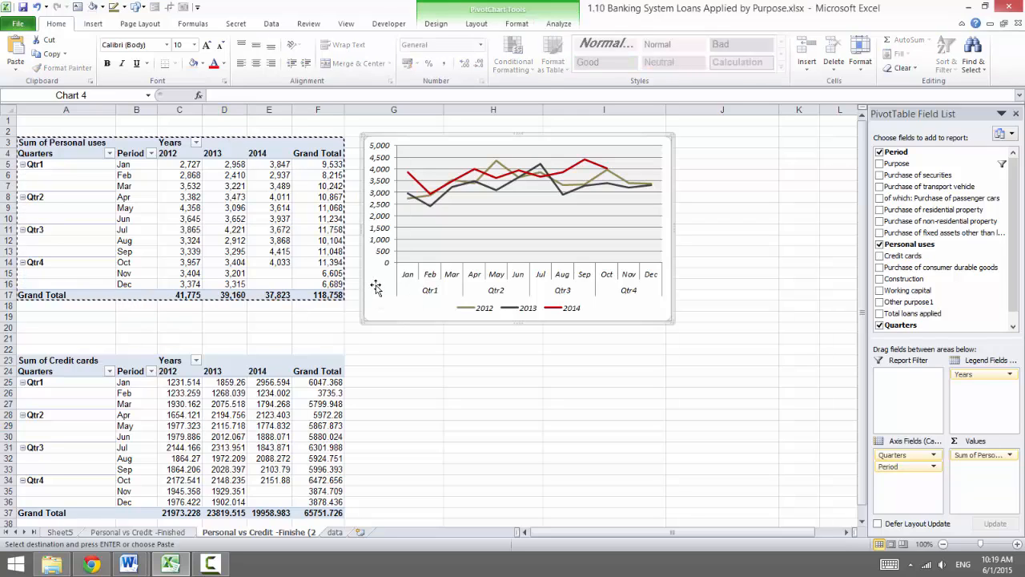
left_click(270, 373)
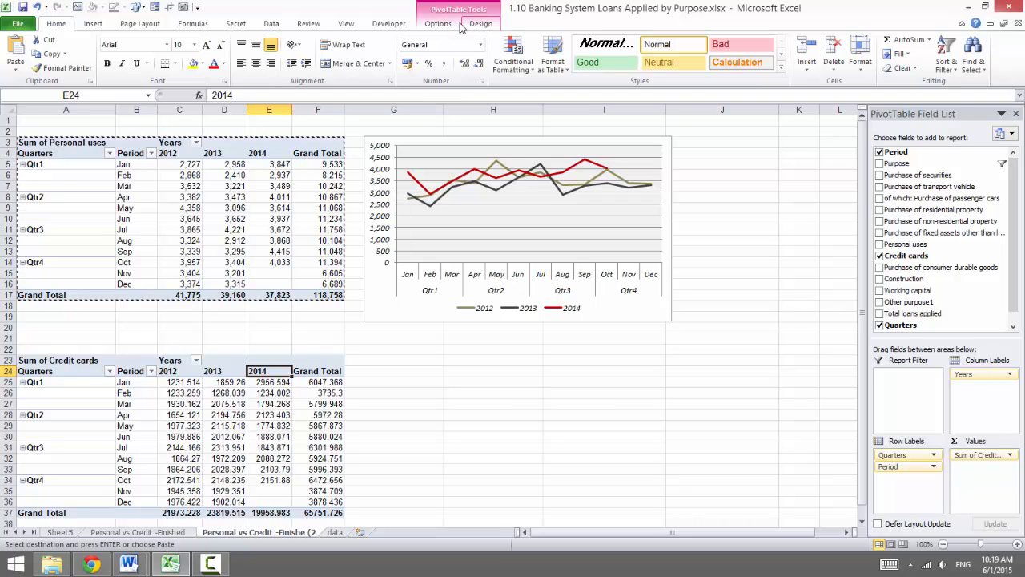
left_click(453, 25)
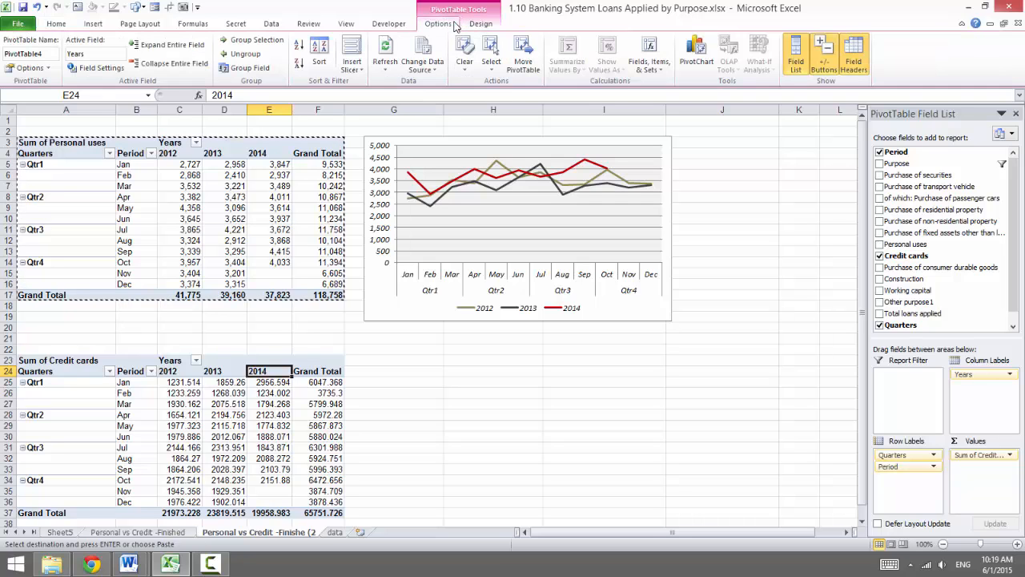
left_click(696, 56)
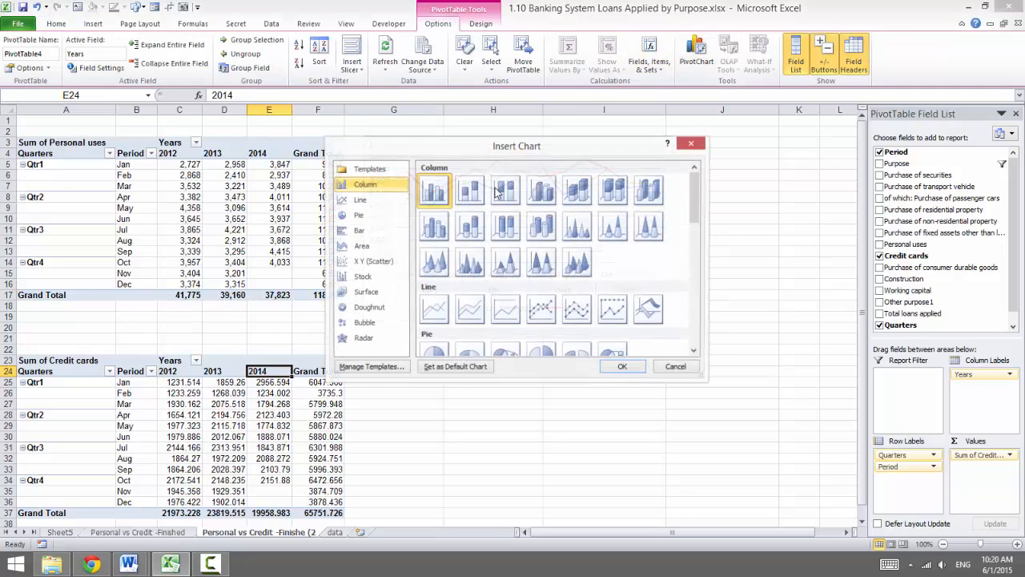
left_click(362, 201)
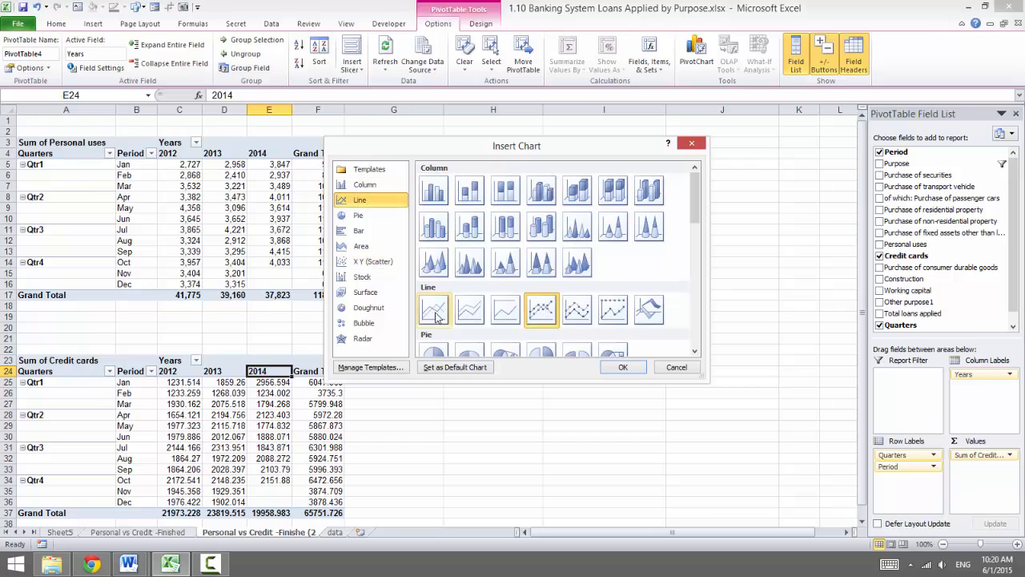
left_click(621, 371)
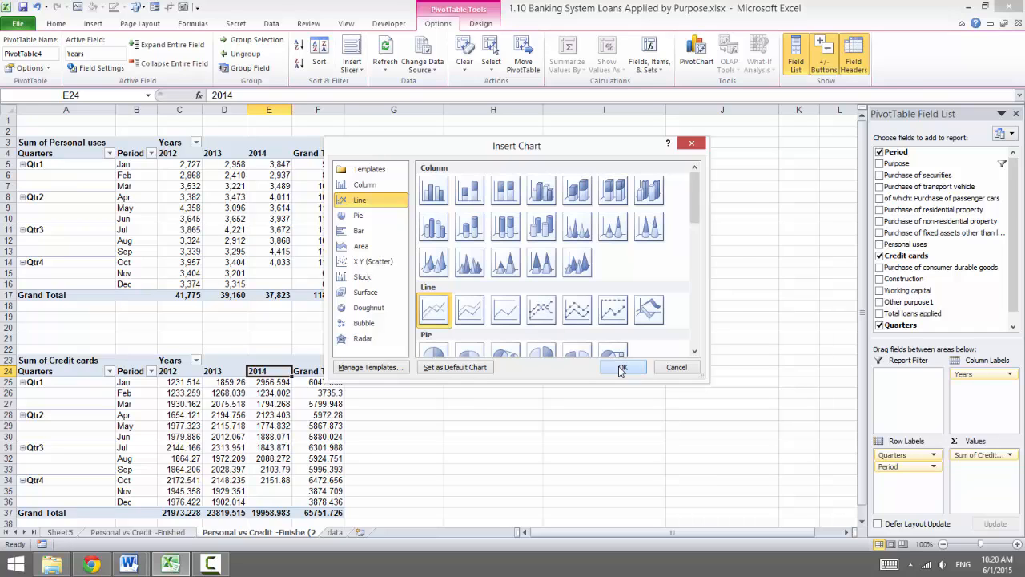
left_click_drag(553, 382, 625, 491)
scroll(560, 452, "down", 1)
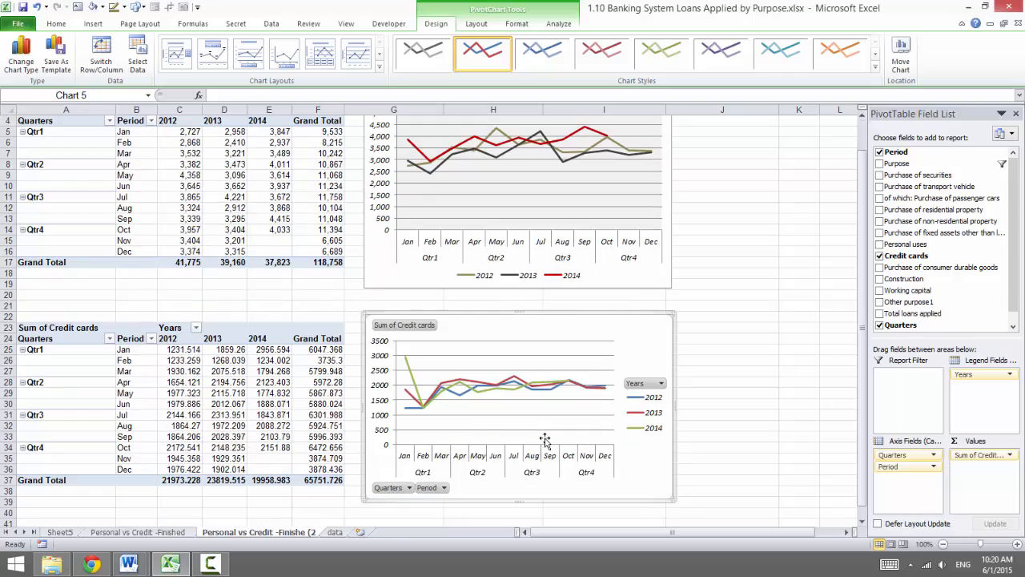
Hide all field buttons on the credit cards PivotChart
scroll(477, 423, "up", 1)
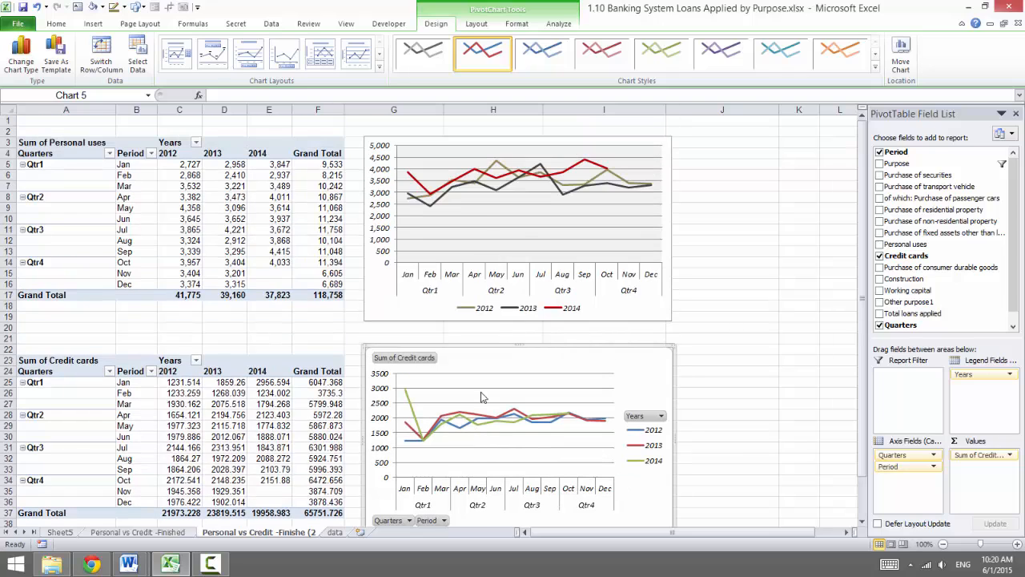
scroll(485, 209, "down", 2)
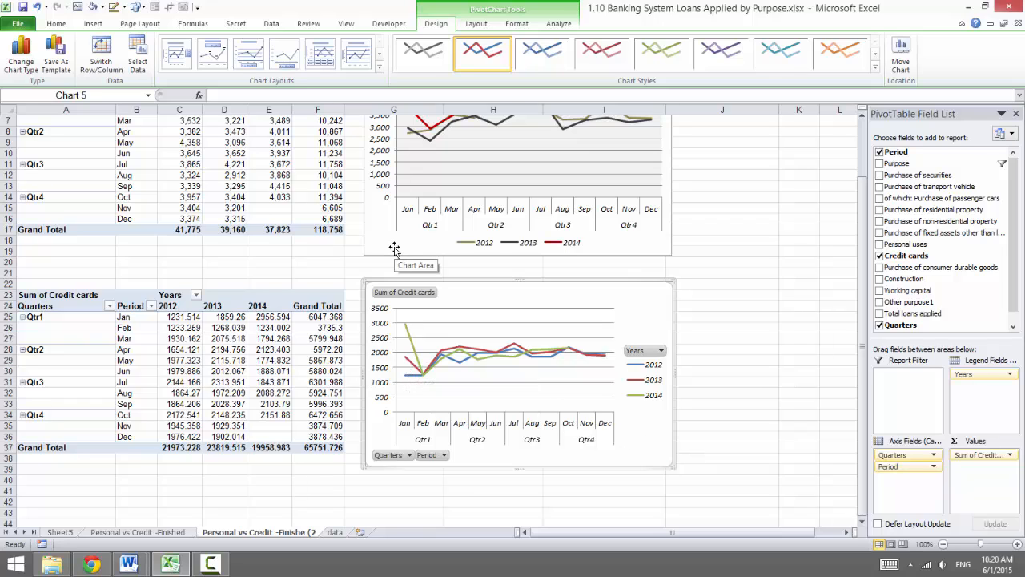
scroll(378, 258, "up", 2)
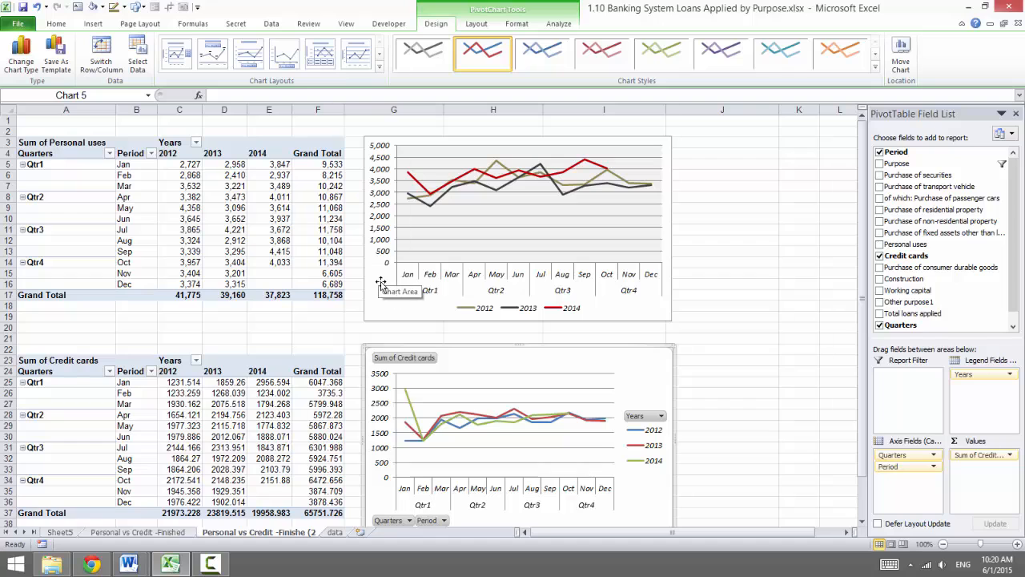
scroll(579, 374, "down", 2)
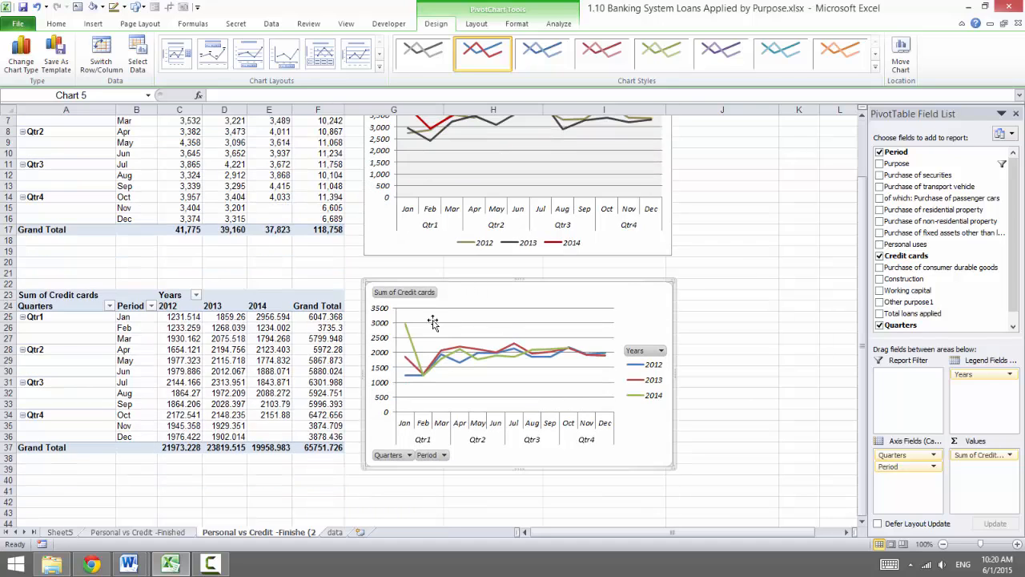
right_click(427, 455)
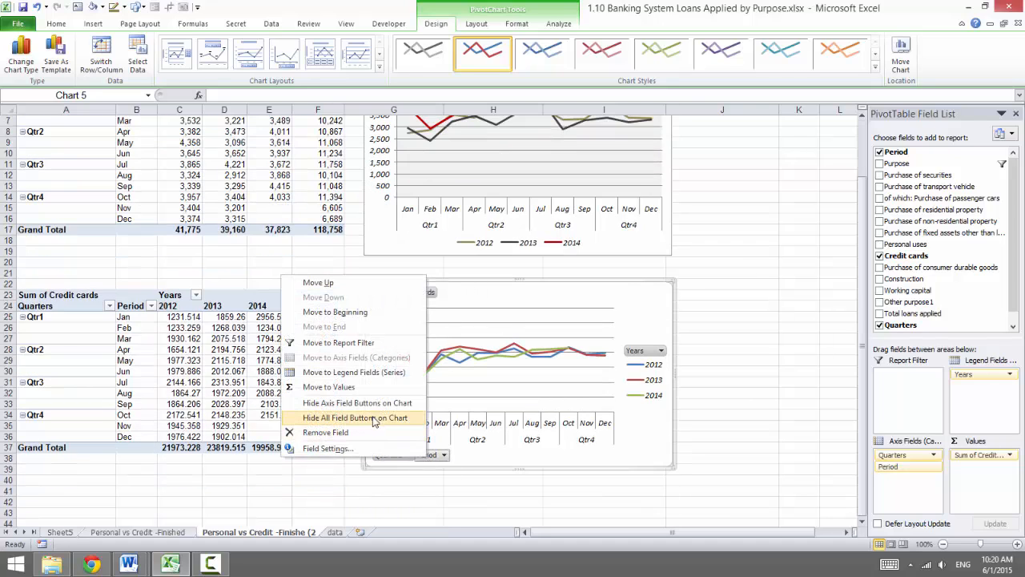
left_click(374, 420)
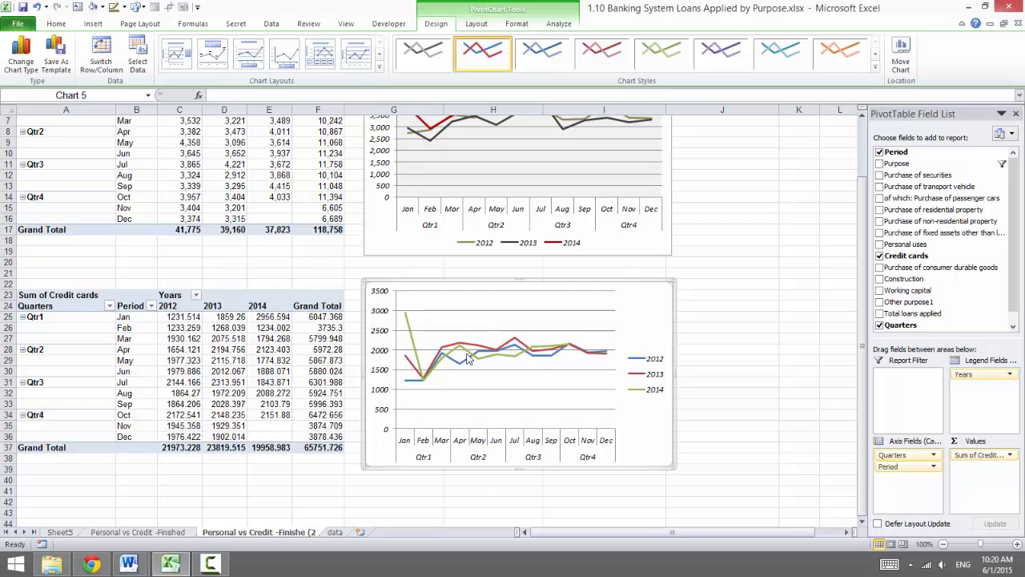
Recolour the 2014 series line in the credit cards PivotChart to dark red
scroll(454, 351, "up", 2)
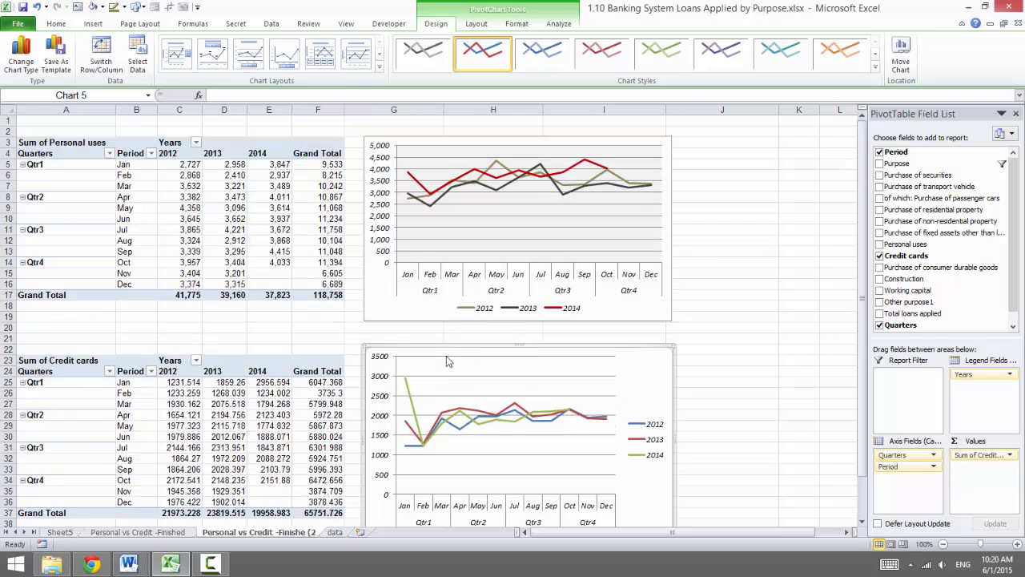
left_click(451, 418)
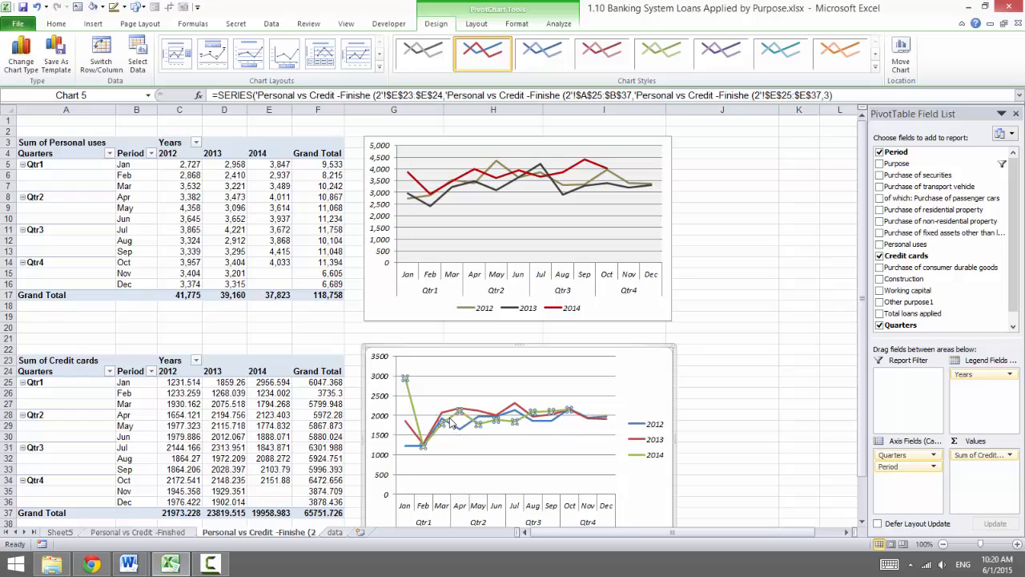
left_click(515, 24)
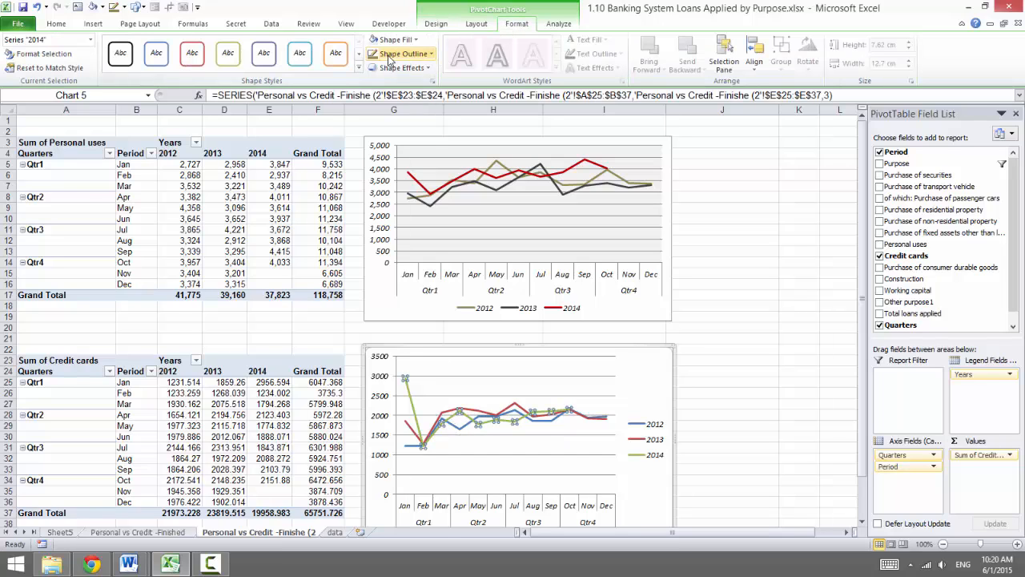
left_click(396, 53)
left_click(333, 164)
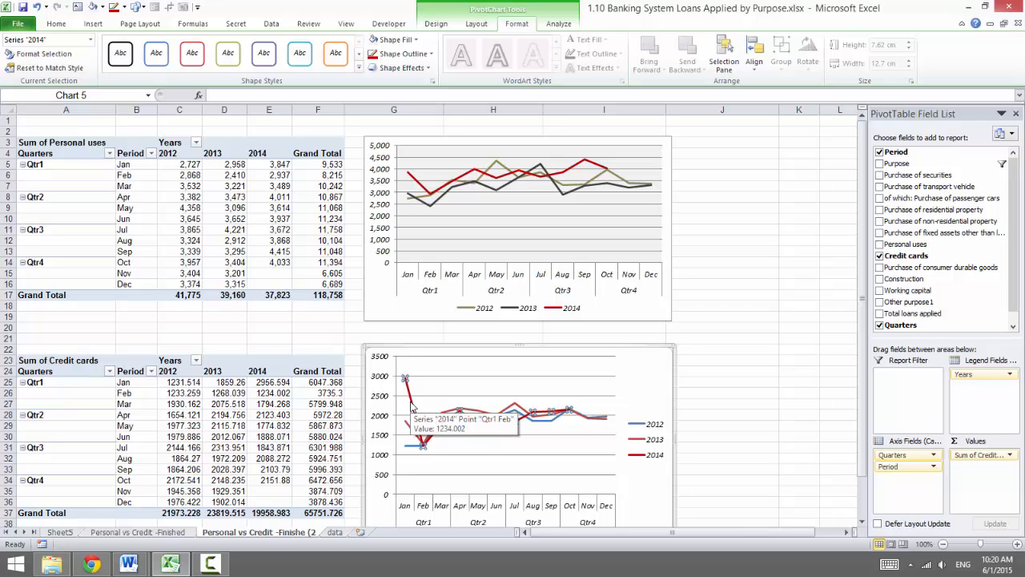
Recolour the 2013 series line in the credit cards PivotChart to Black, Text 1, Lighter 25%
scroll(476, 446, "down", 1)
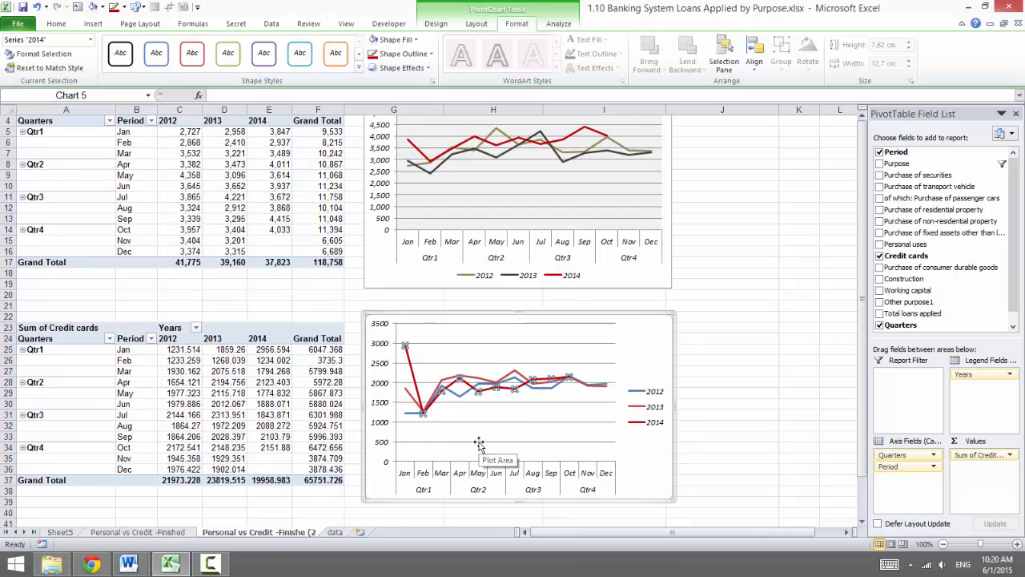
left_click(451, 386)
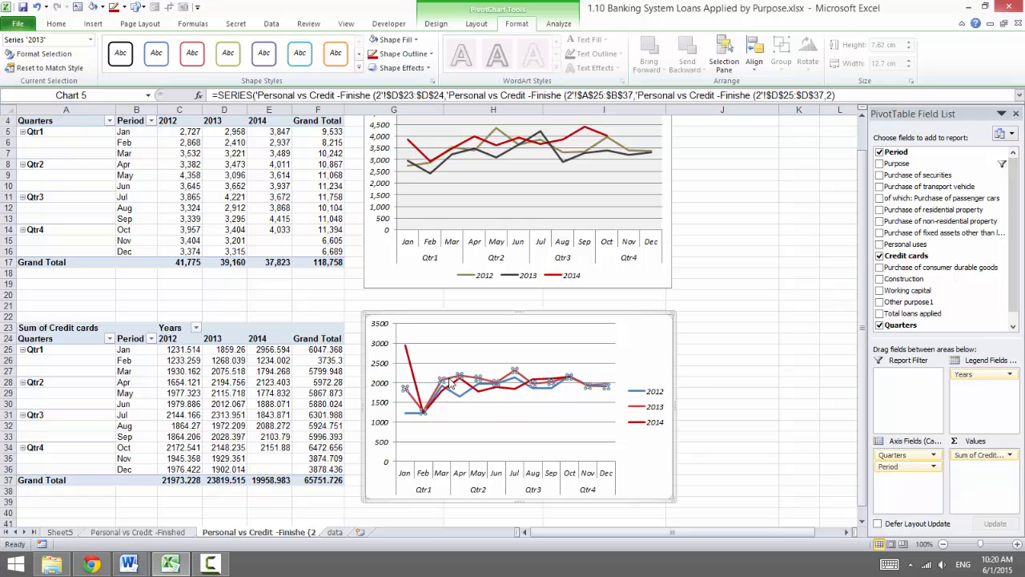
left_click(409, 54)
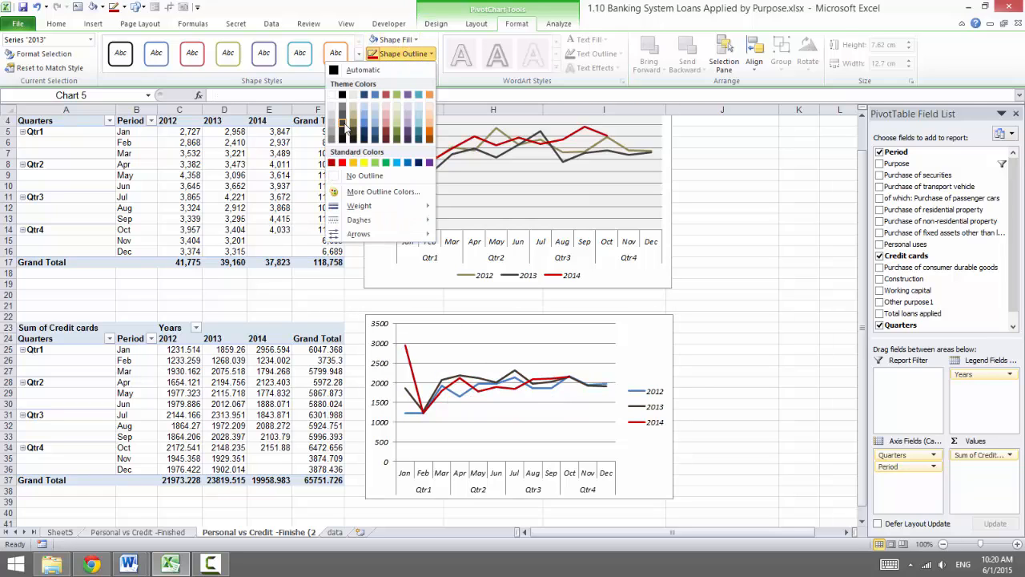
left_click(345, 126)
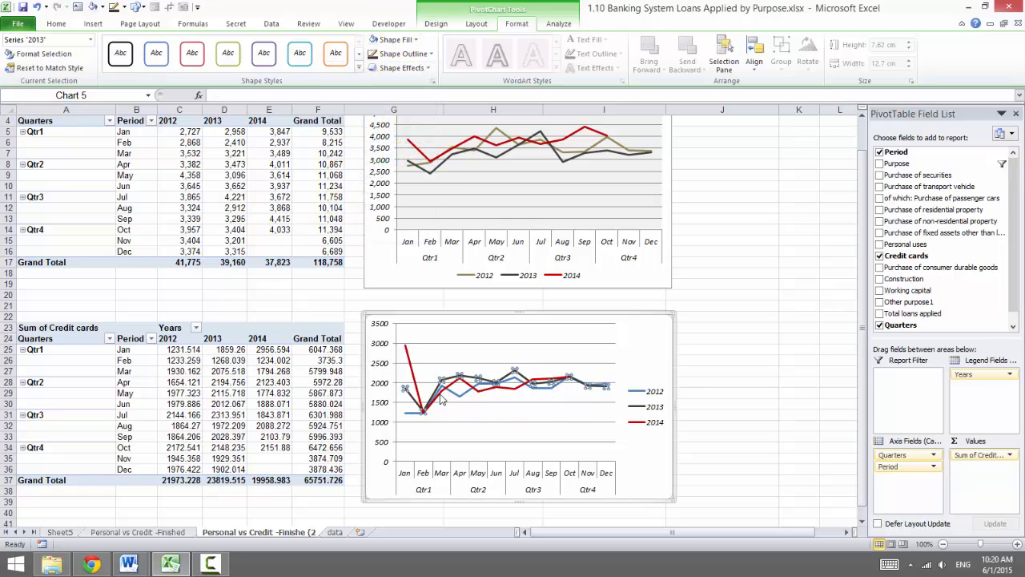
Recolour the 2012 series line in the credit cards PivotChart to Tan, Background 2, Darker 50%
left_click(460, 394)
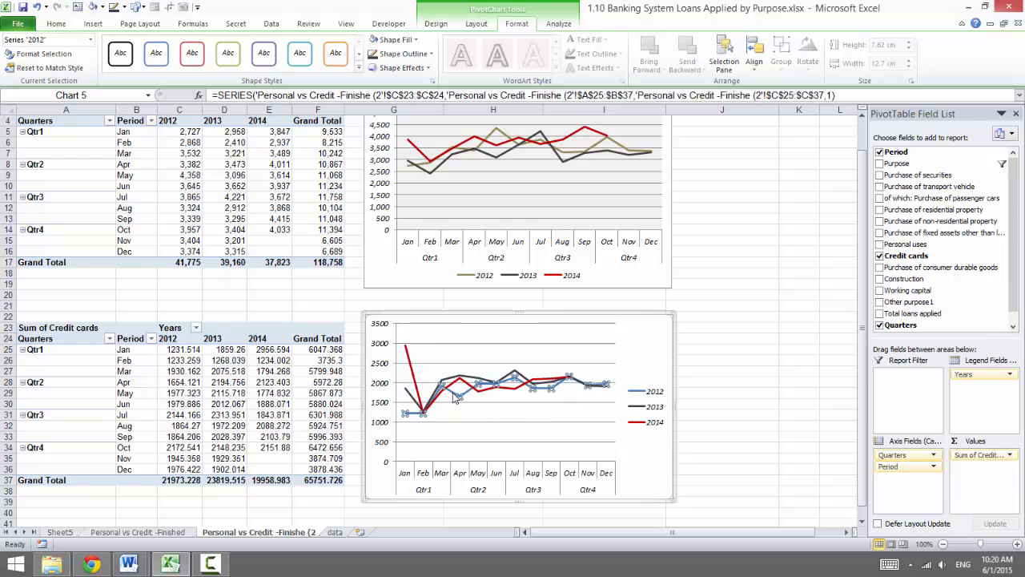
left_click(404, 54)
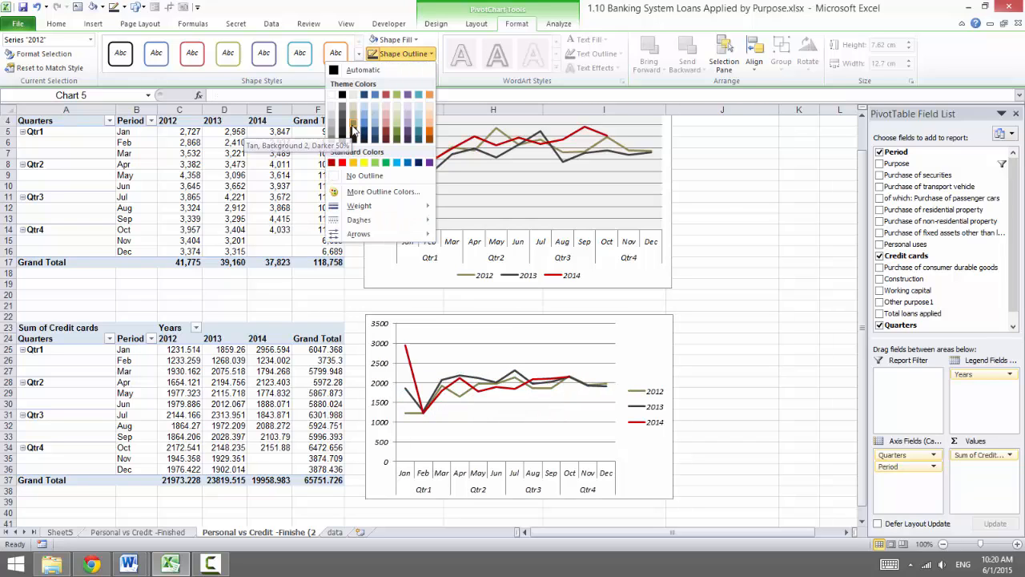
left_click(353, 129)
Fill the credit cards PivotChart's plot area light grey and set its legend position to Bottom
left_click(410, 341)
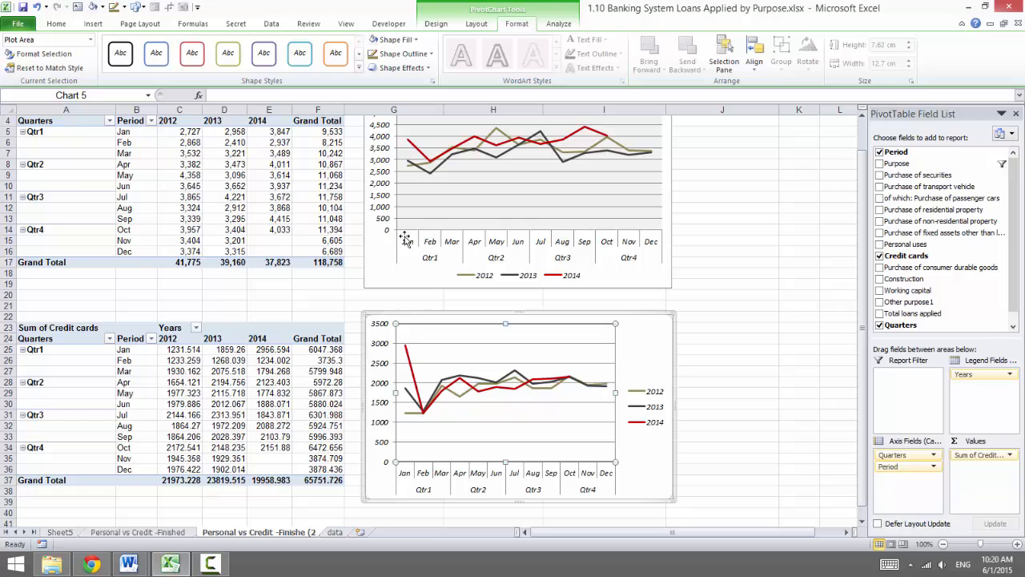
left_click(377, 39)
scroll(601, 353, "down", 2)
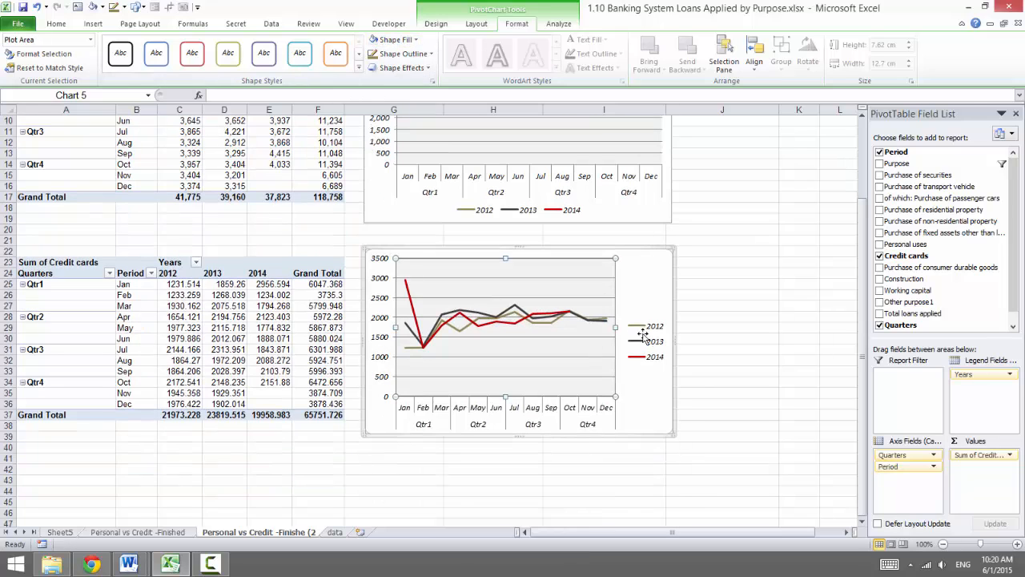
right_click(641, 332)
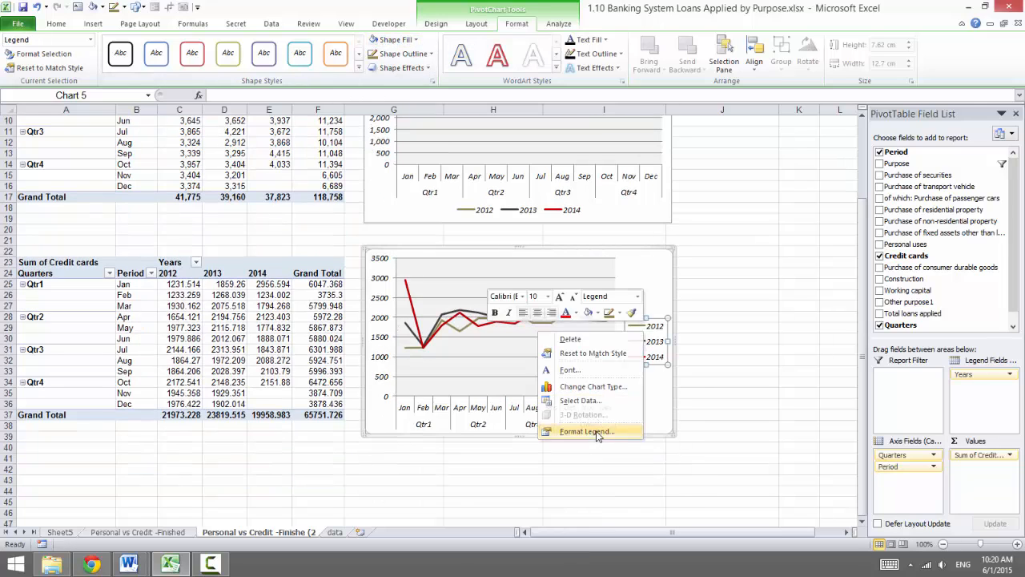
left_click(597, 431)
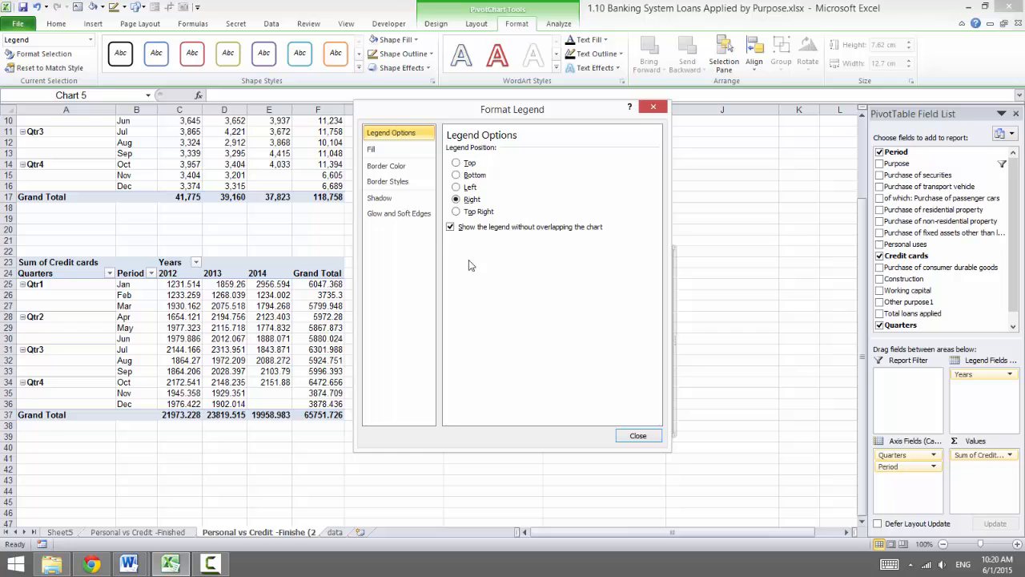
left_click(637, 435)
left_click(280, 394)
Nudge the credit cards PivotChart upwards so it sits closer beneath the personal uses chart
scroll(279, 399, "up", 3)
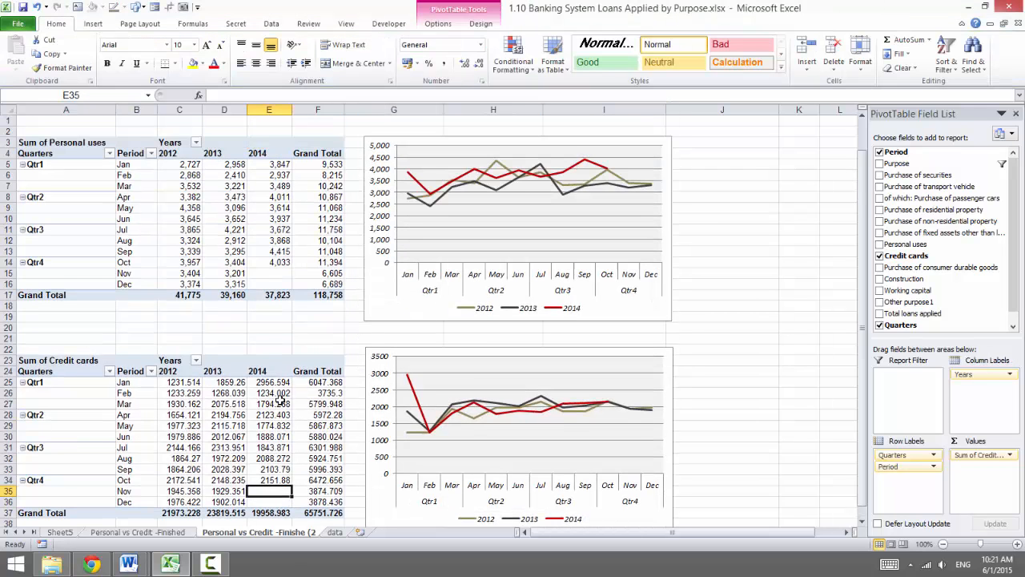
scroll(280, 399, "down", 1)
scroll(279, 398, "up", 1)
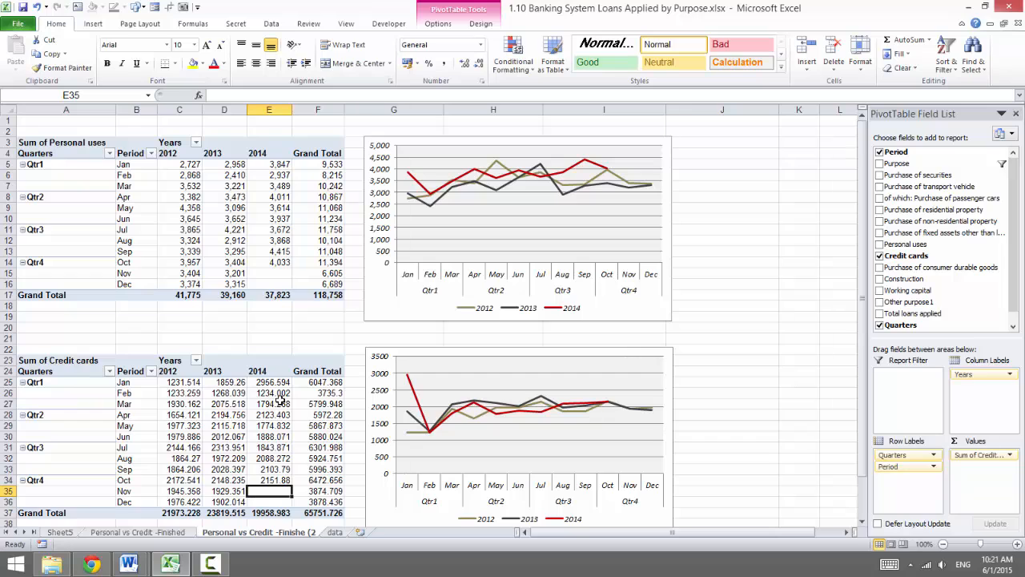
scroll(411, 391, "down", 1)
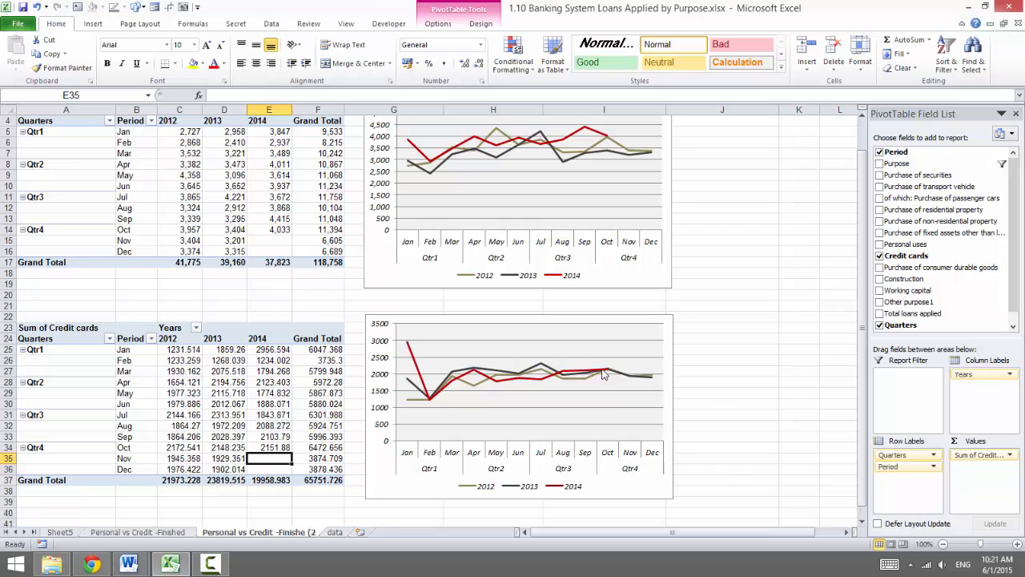
mouse_move(606, 374)
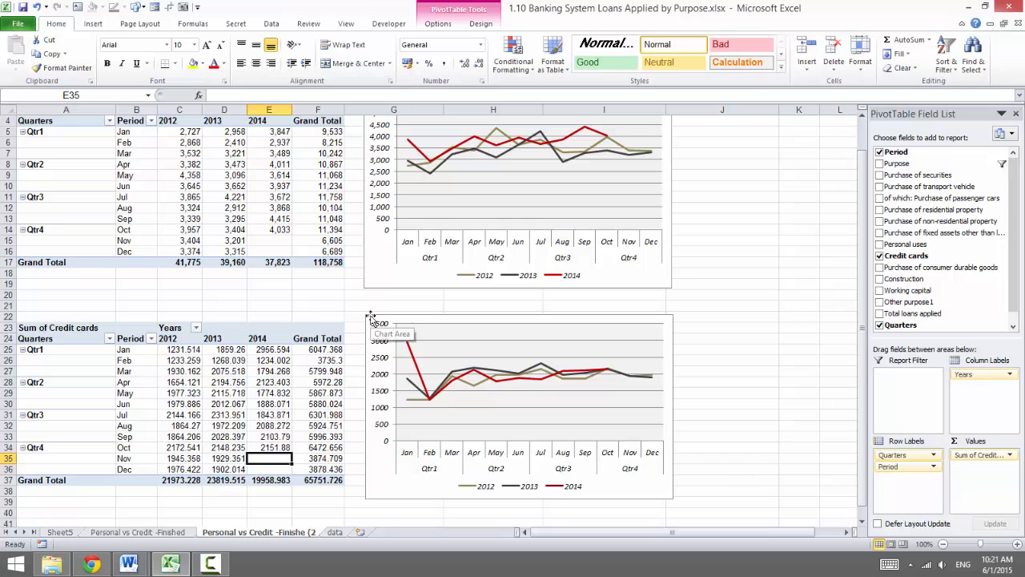
left_click_drag(370, 326, 369, 311)
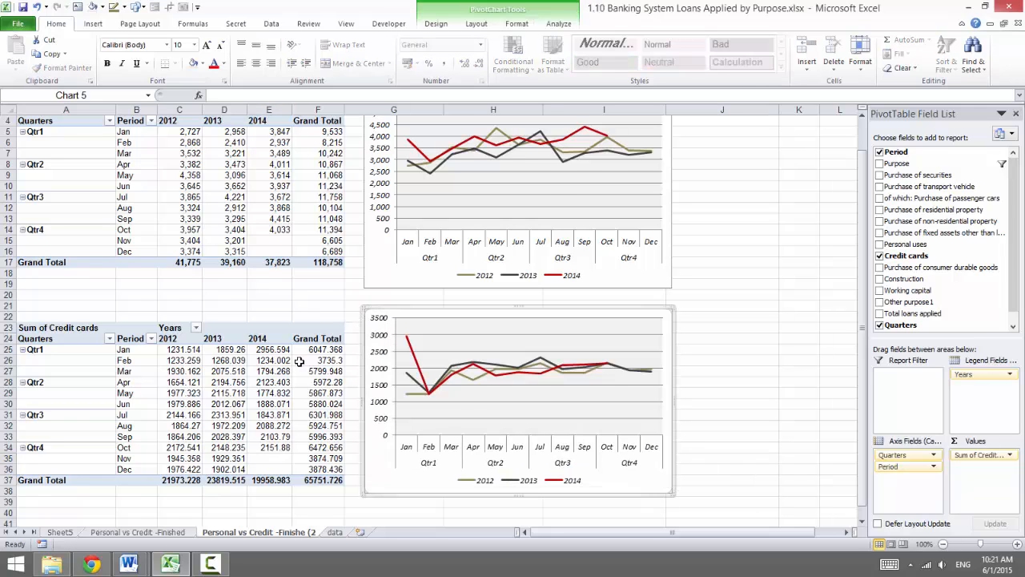
scroll(299, 363, "up", 1)
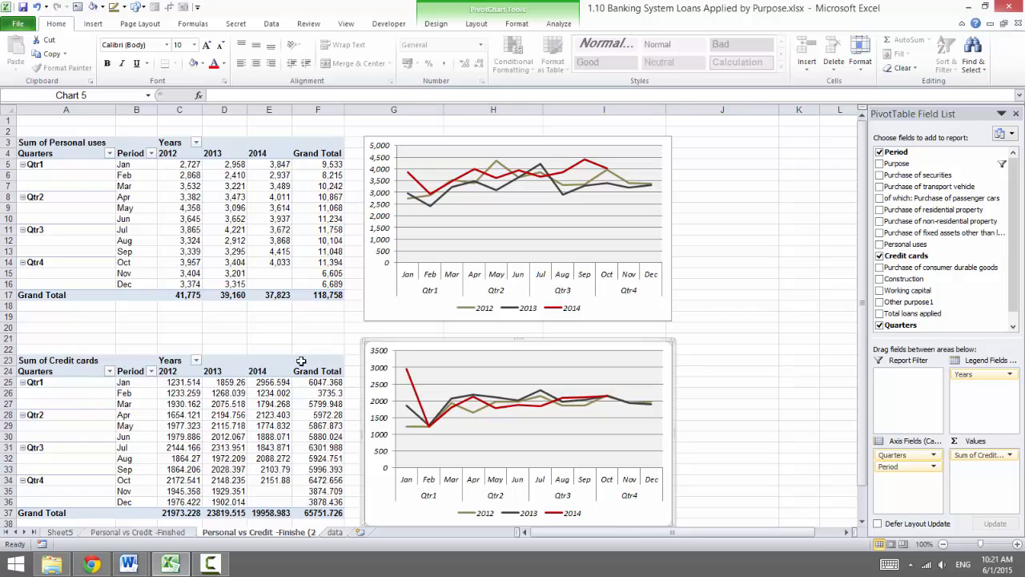
scroll(301, 361, "down", 1)
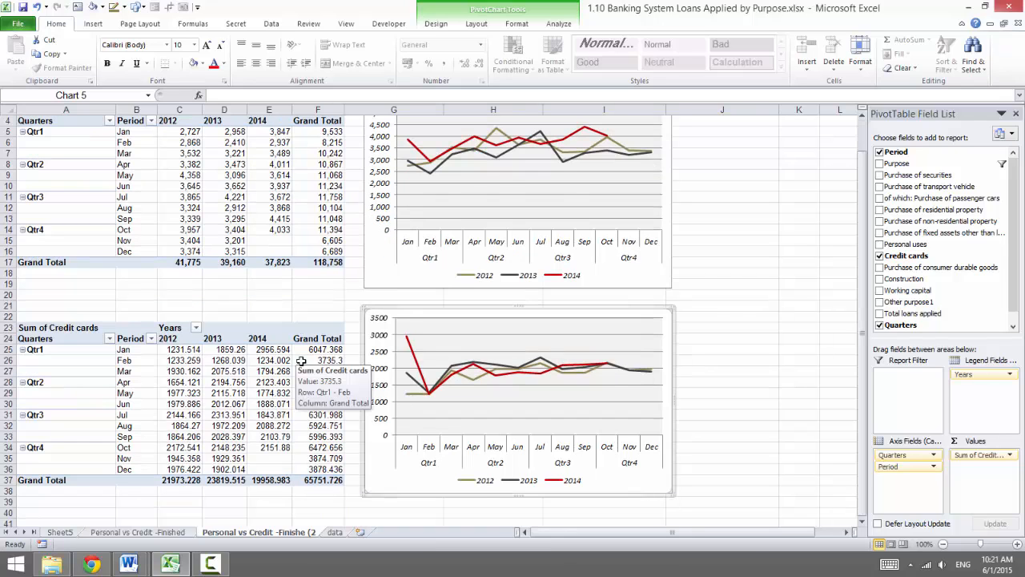
scroll(301, 361, "up", 1)
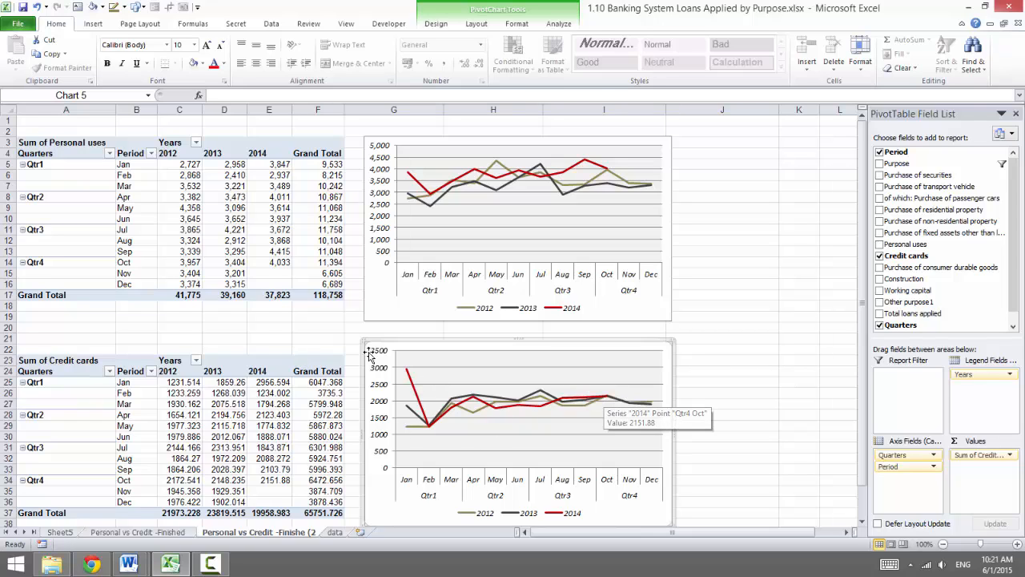
left_click_drag(384, 336, 387, 337)
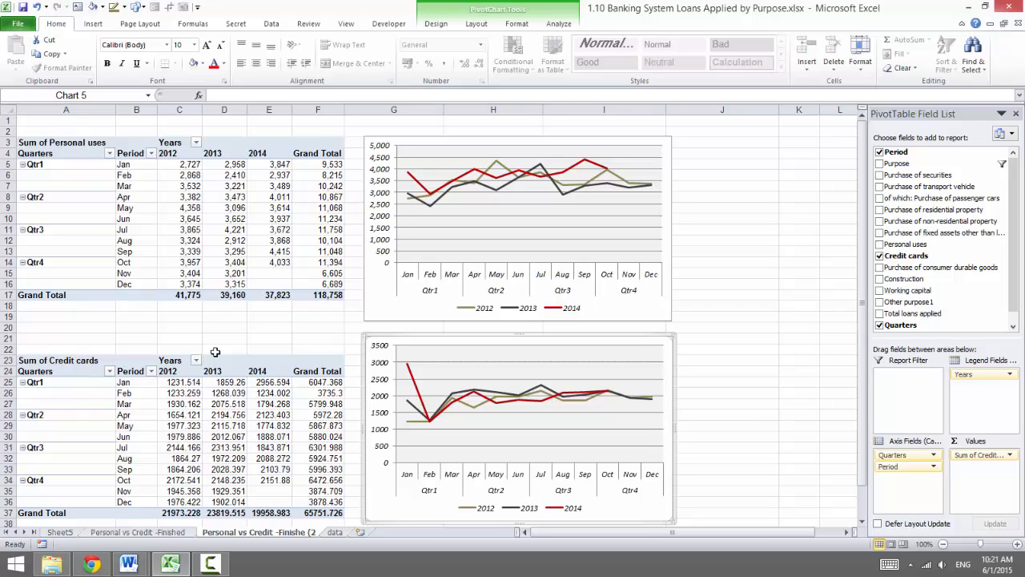
Insert a Purpose slicer for the Personal uses PivotTable and place it beside the upper chart
left_click(189, 393)
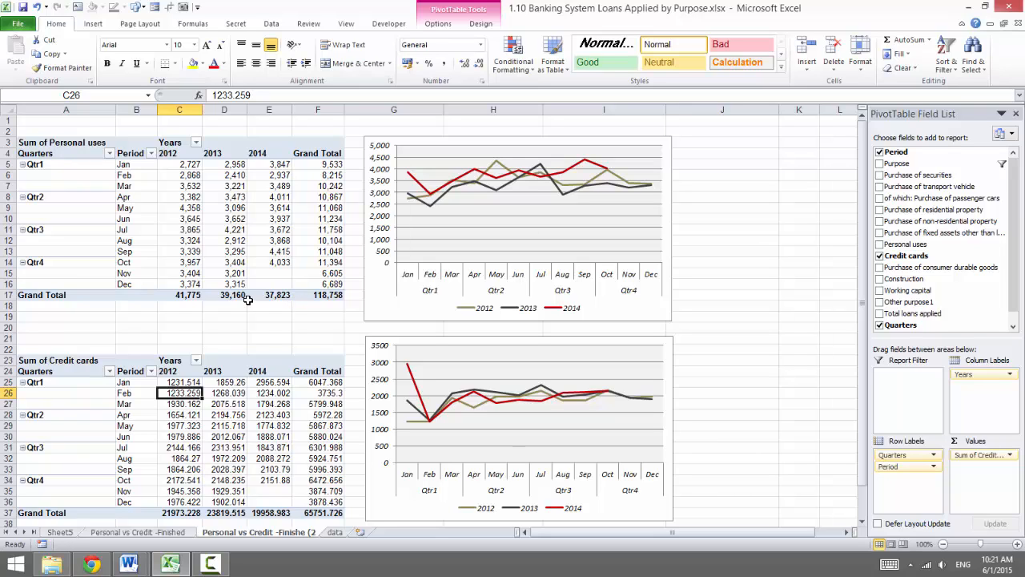
mouse_move(247, 299)
left_click(270, 218)
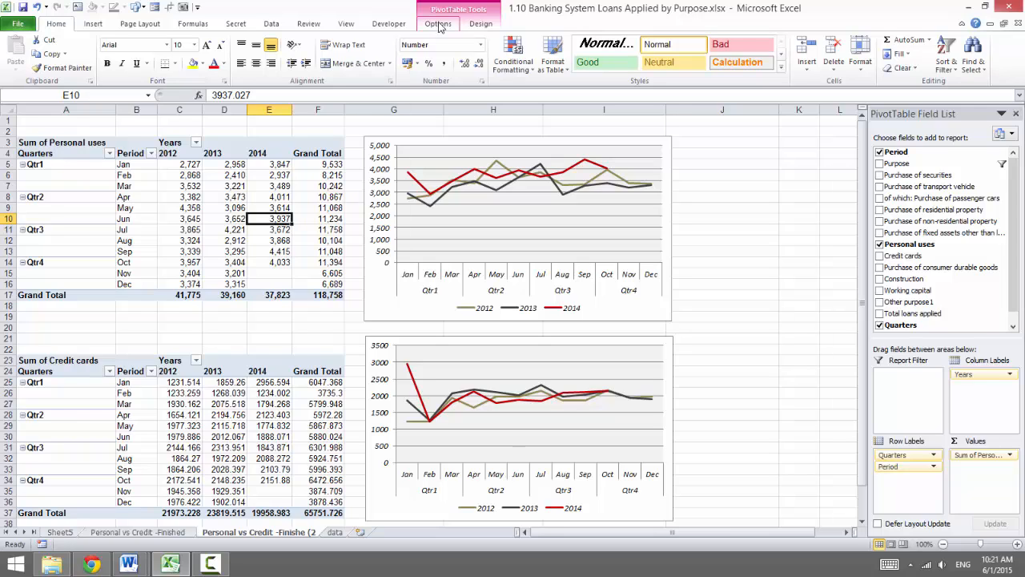
left_click(441, 24)
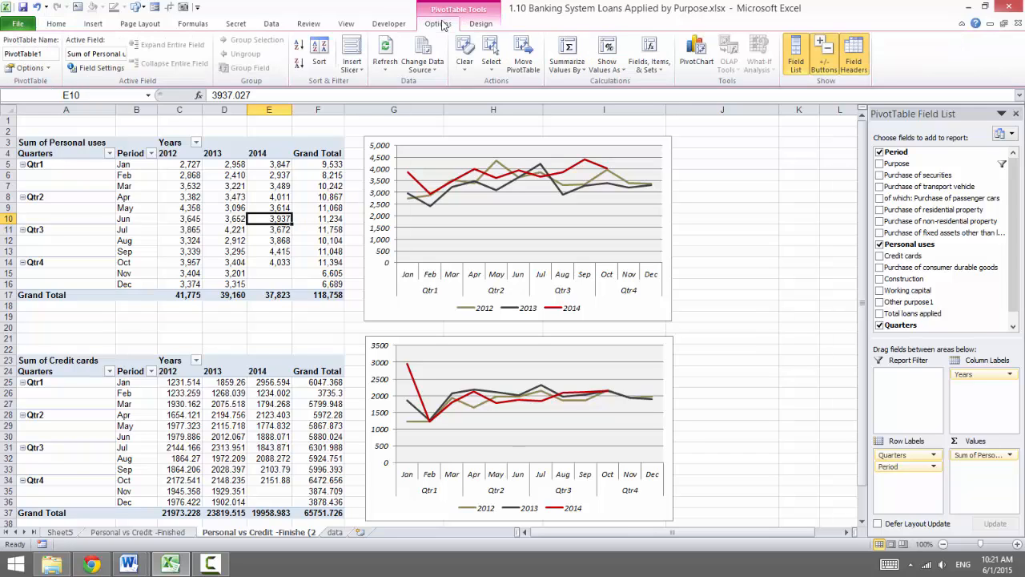
left_click(353, 52)
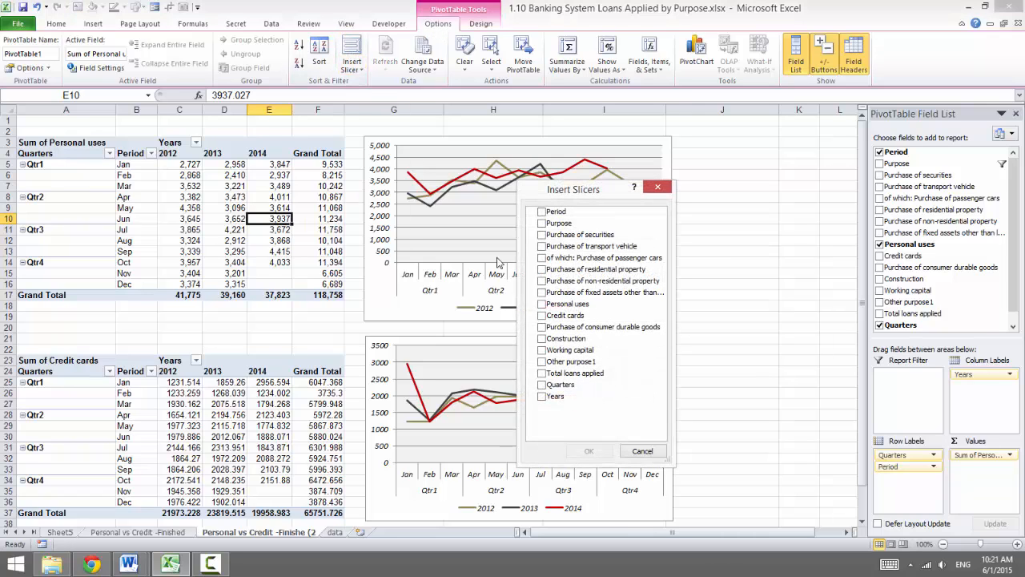
left_click(542, 223)
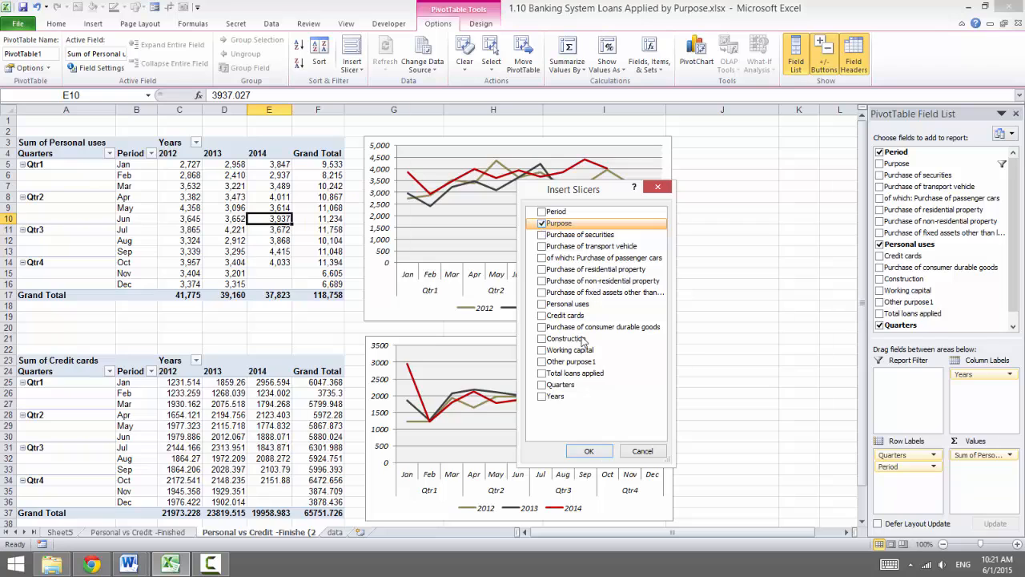
left_click(589, 453)
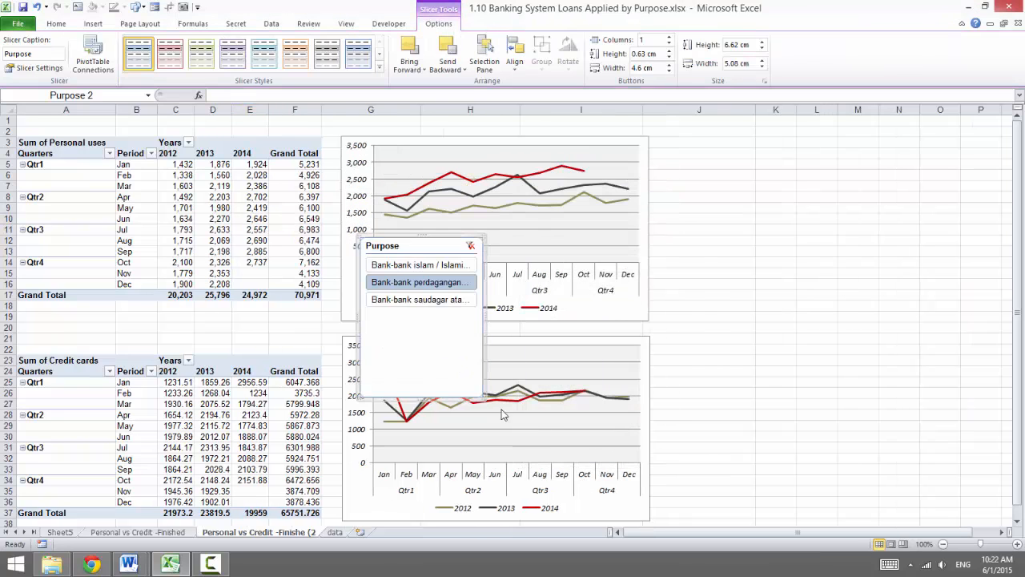
left_click_drag(415, 248, 629, 256)
left_click_drag(713, 145, 713, 147)
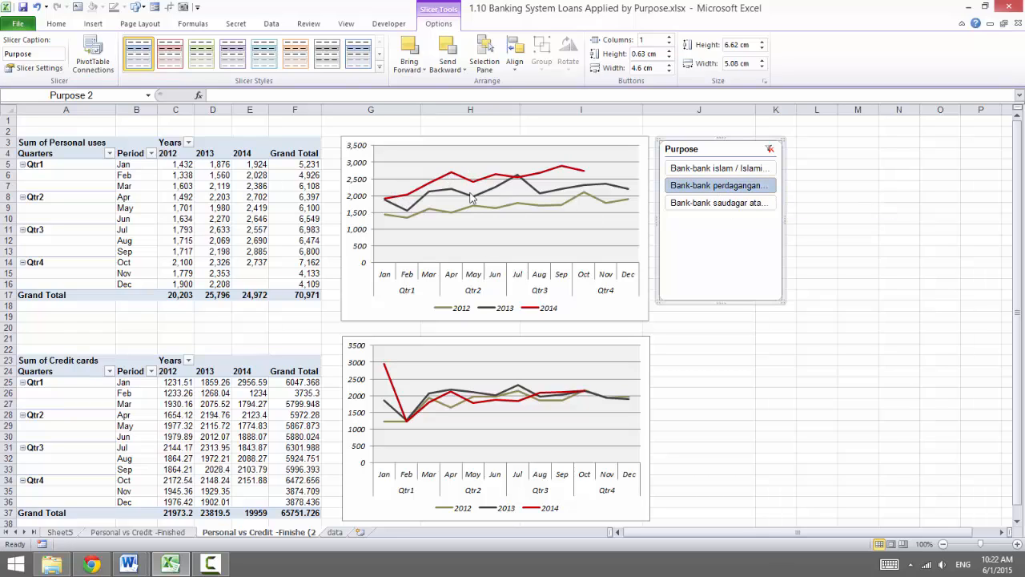
Compare the charts with the Purpose slicer set to Bank-bank islam / Islamic banks and back to Bank-bank perdagangan
left_click(691, 172)
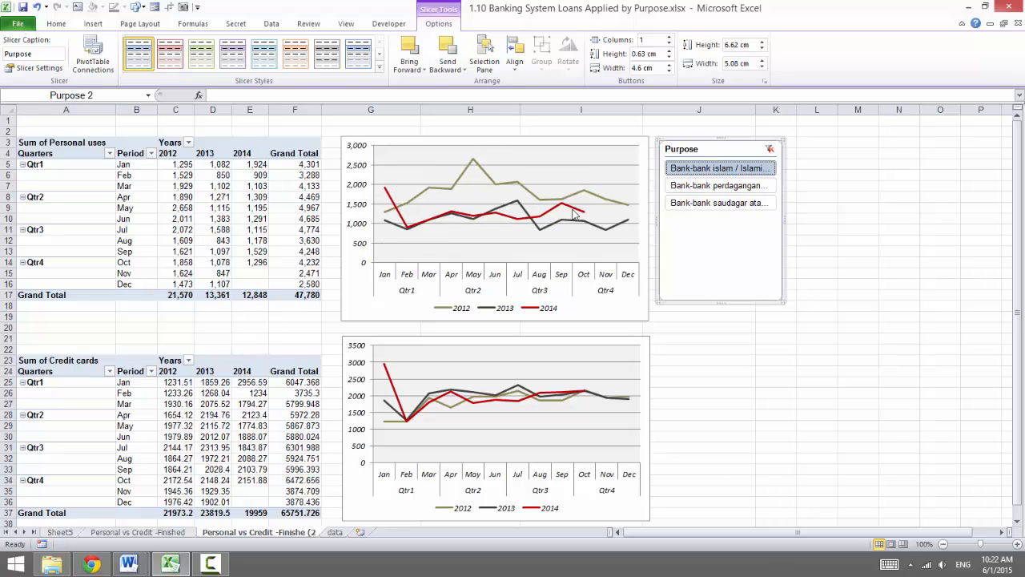
mouse_move(574, 214)
left_click(696, 187)
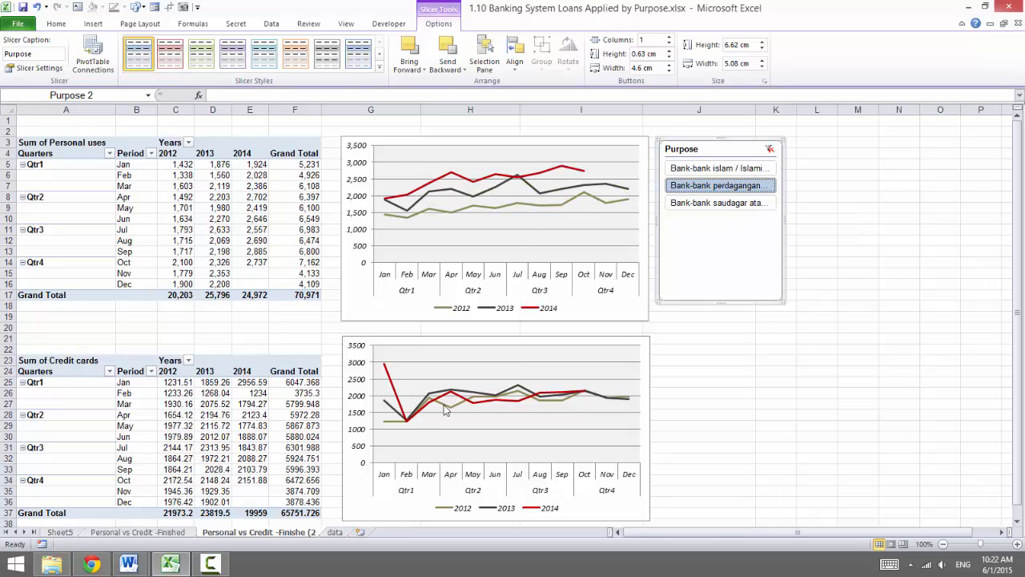
mouse_move(583, 398)
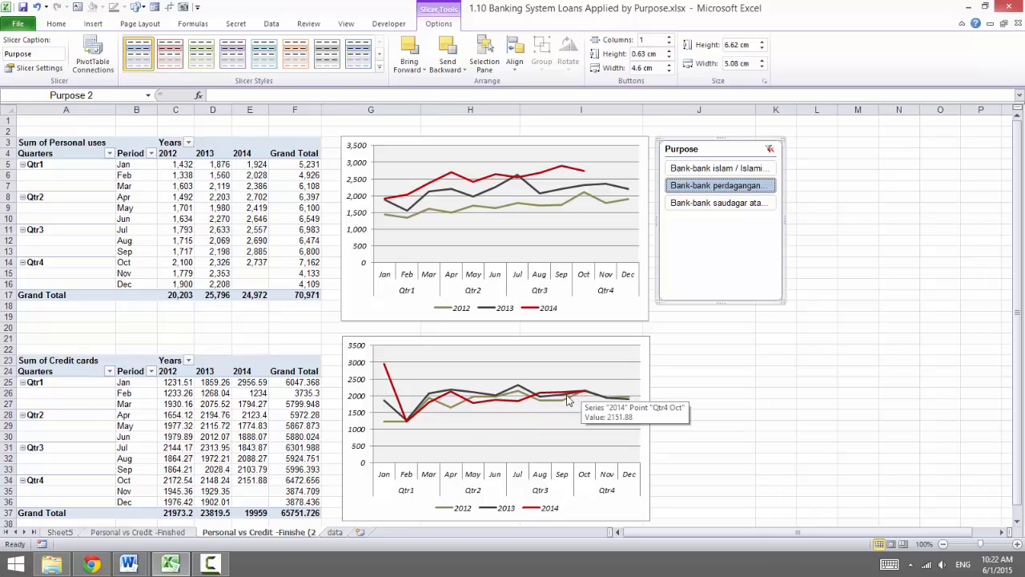
mouse_move(459, 400)
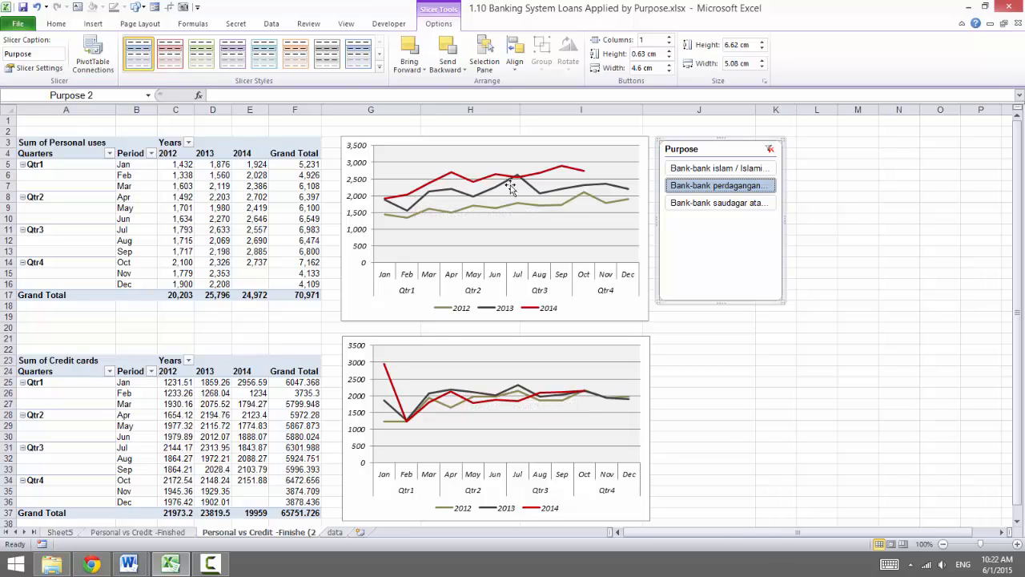
mouse_move(572, 174)
Replace Personal uses with Purchase of residential property as the upper PivotTable's value field
left_click(162, 209)
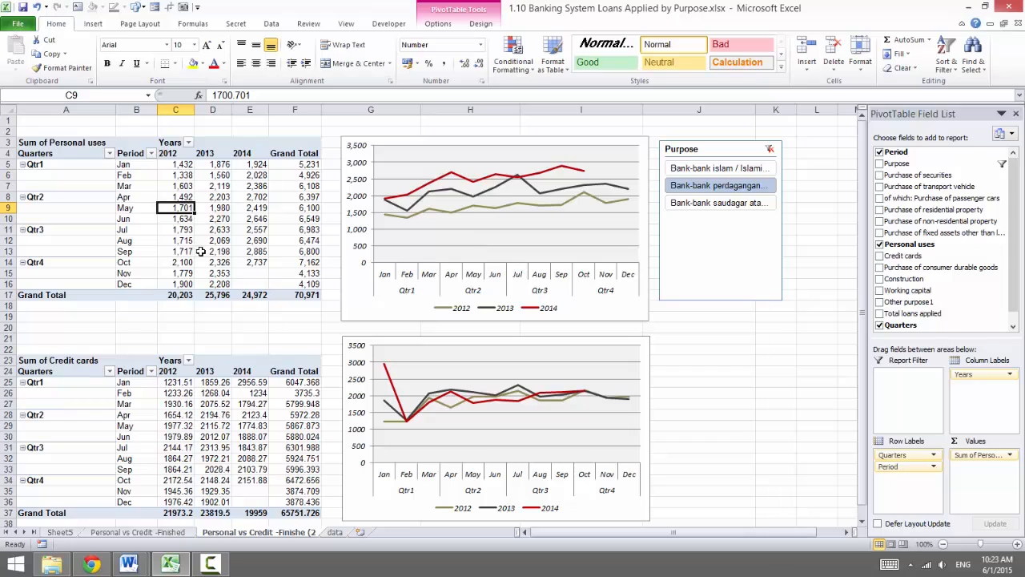
left_click_drag(970, 455, 806, 446)
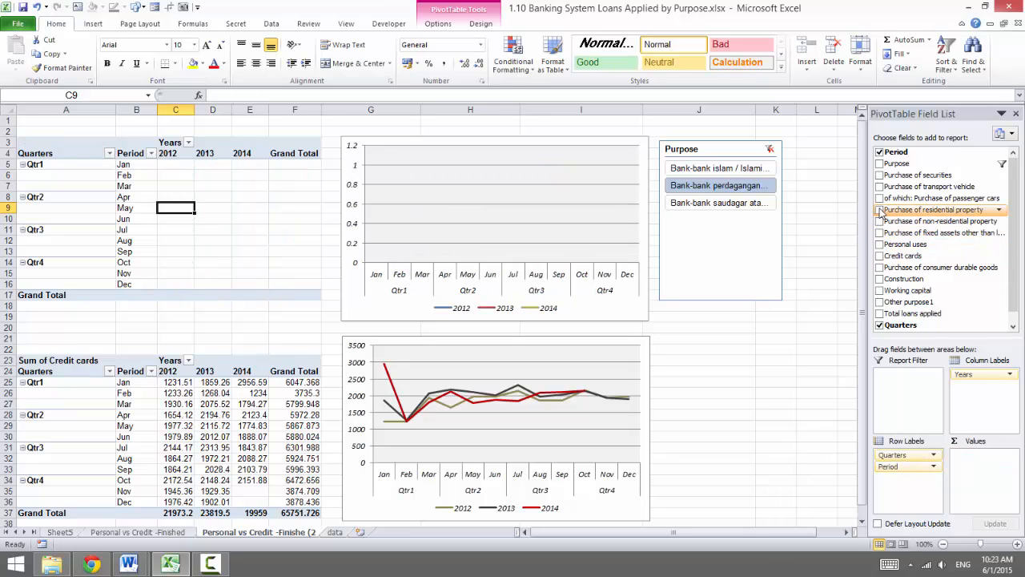
left_click(880, 209)
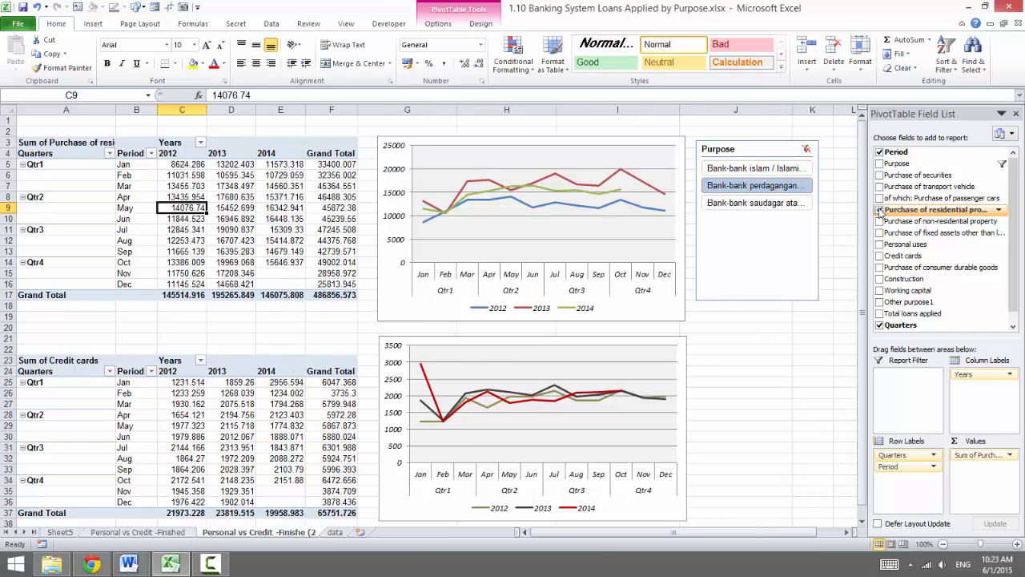
Replace Credit cards with Purchase of non-residential property as the lower PivotTable's value field
left_click(297, 404)
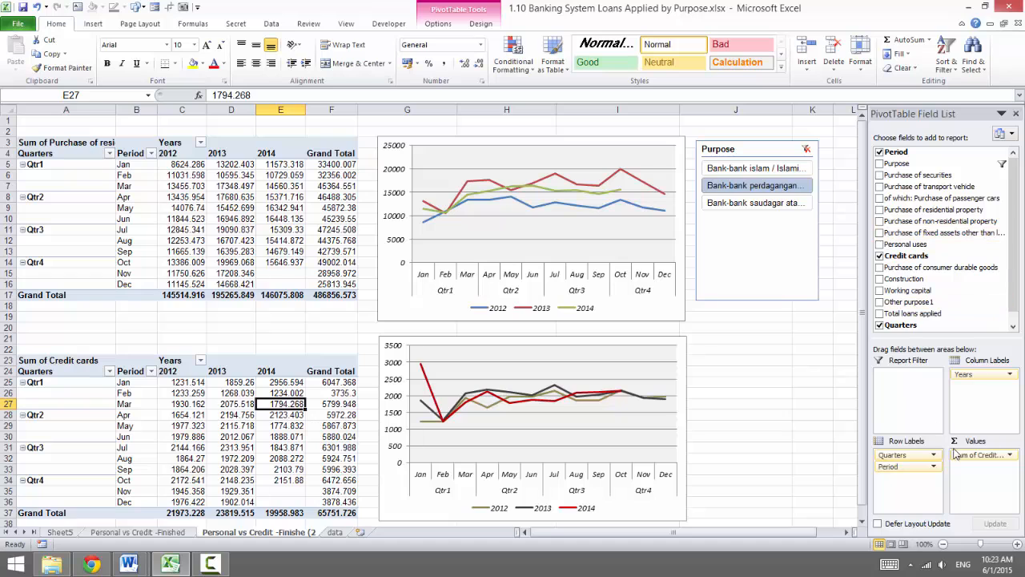
left_click_drag(961, 454, 850, 459)
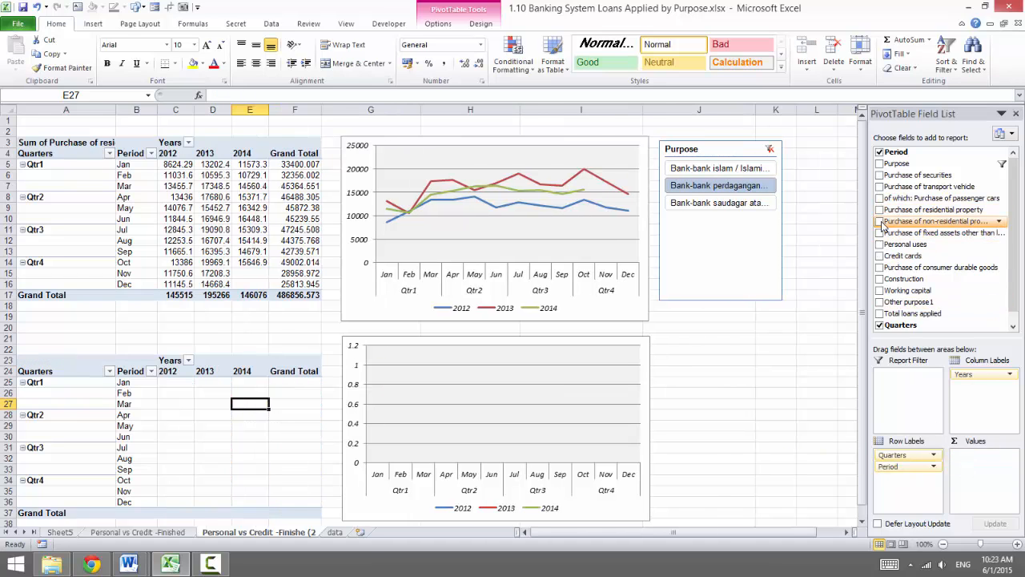
left_click(879, 222)
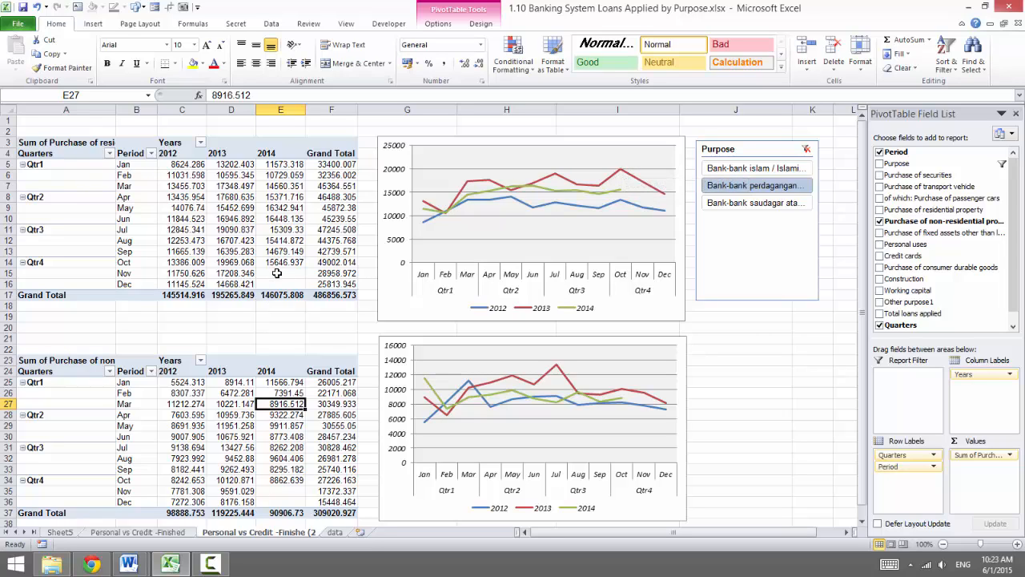
mouse_move(622, 175)
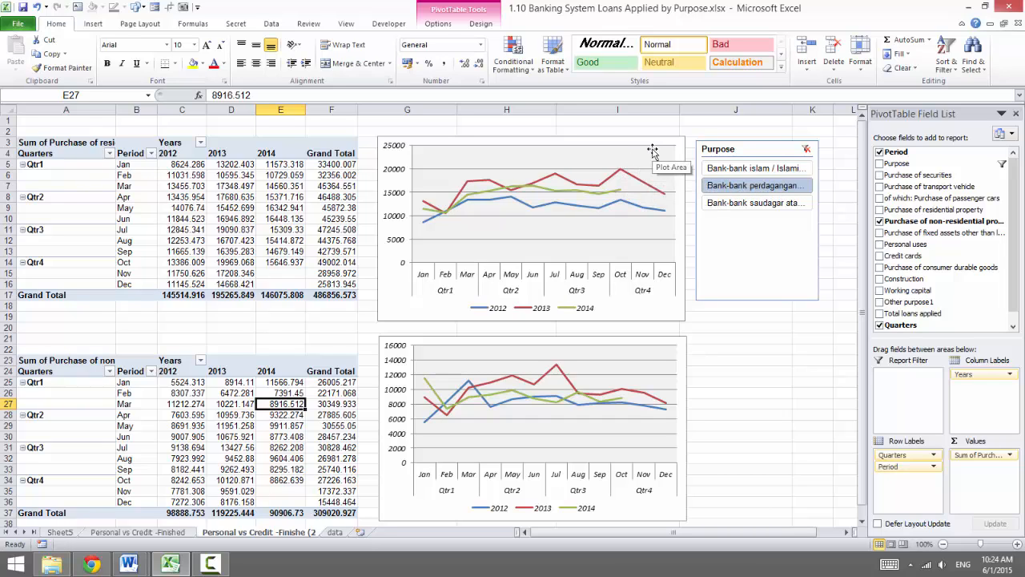
mouse_move(618, 206)
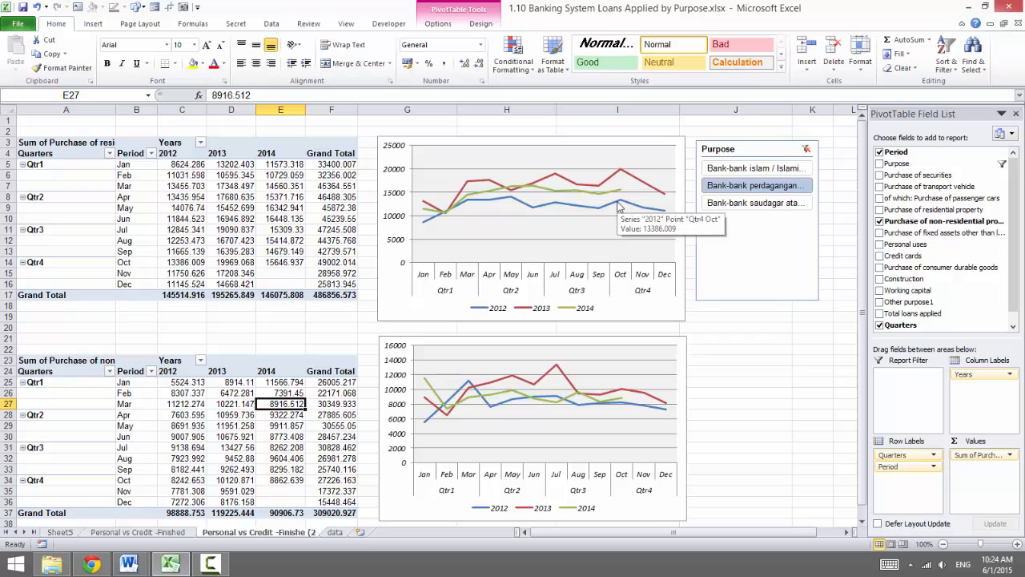